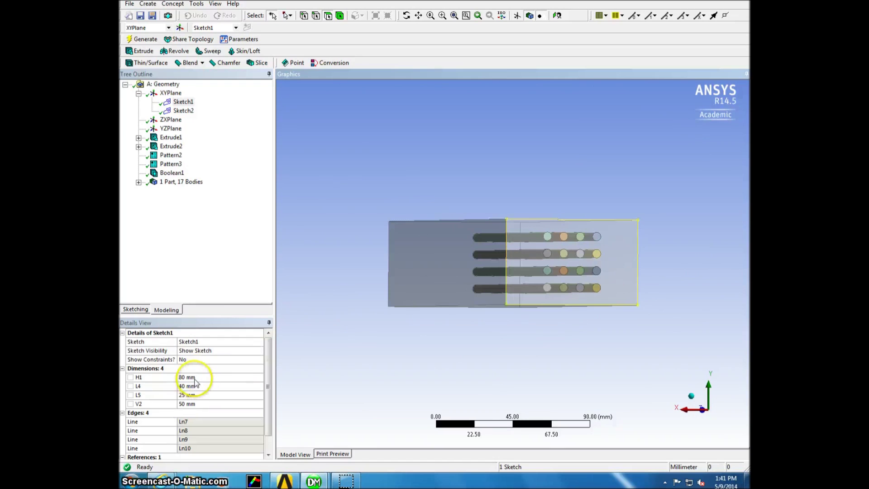
# Review the XYPlane sketch and the settings of the Extrude1 and Extrude2 features in the model tree.
pyautogui.click(182, 107)
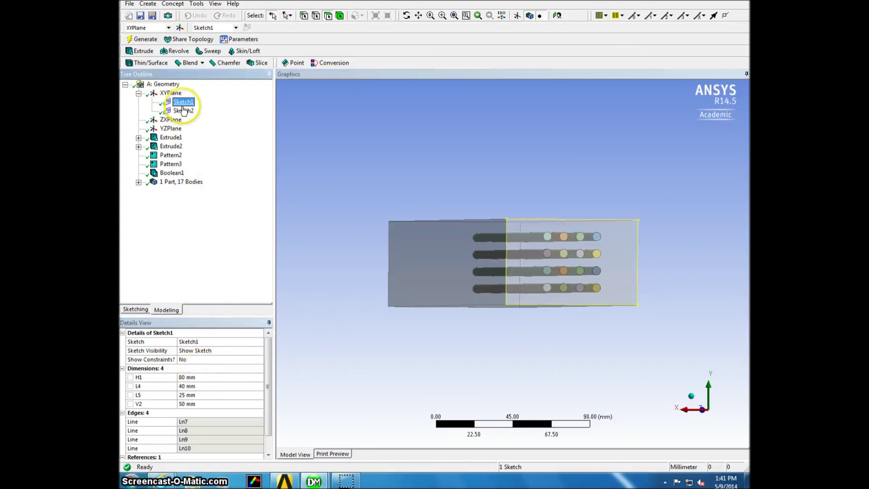
pyautogui.click(138, 137)
pyautogui.click(181, 146)
pyautogui.click(172, 155)
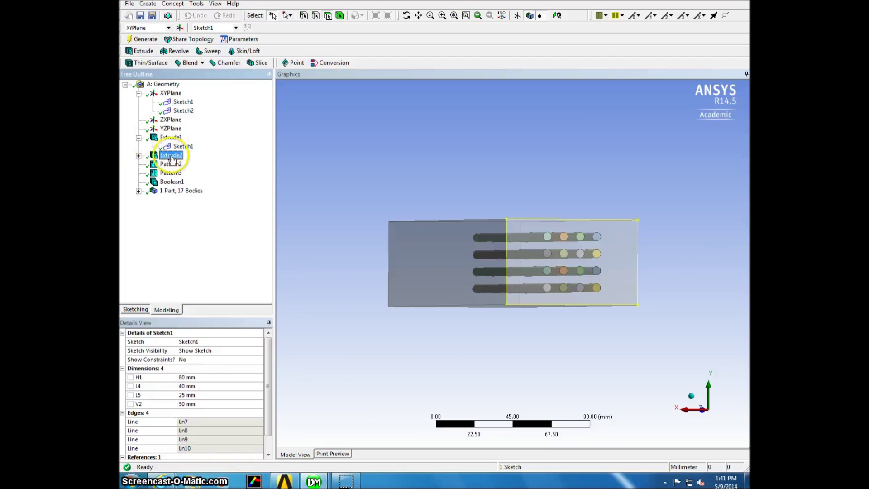
pyautogui.moveTo(317, 227); pyautogui.dragTo(369, 304, button='middle')
pyautogui.click(171, 137)
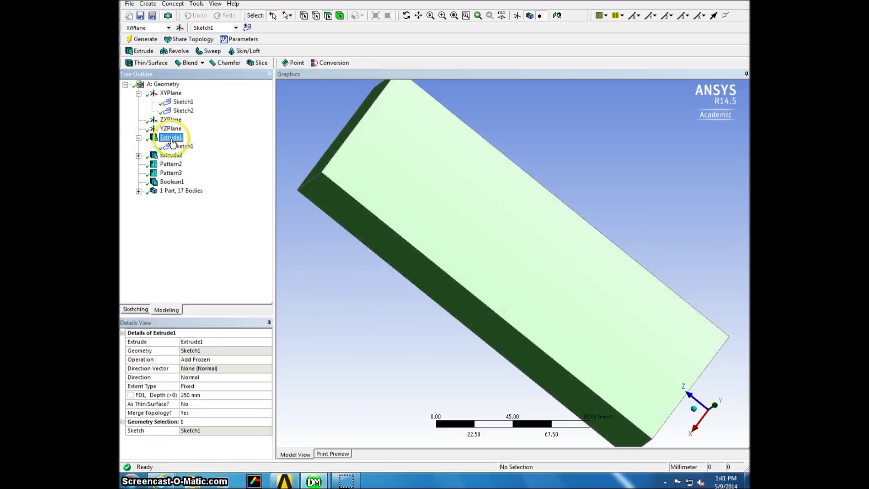
# Examine the two linear pin patterns and the Boolean feature, viewing the affected bodies in the model.
pyautogui.click(172, 164)
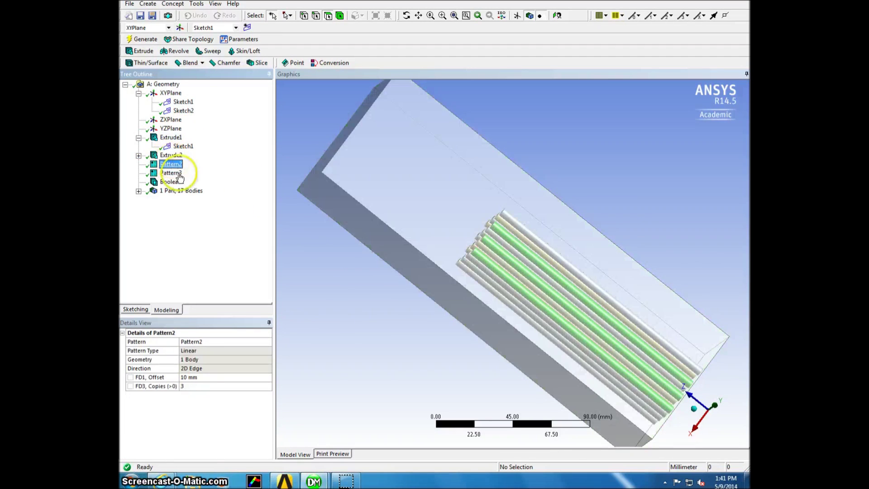
pyautogui.moveTo(371, 301); pyautogui.dragTo(305, 233, button='middle')
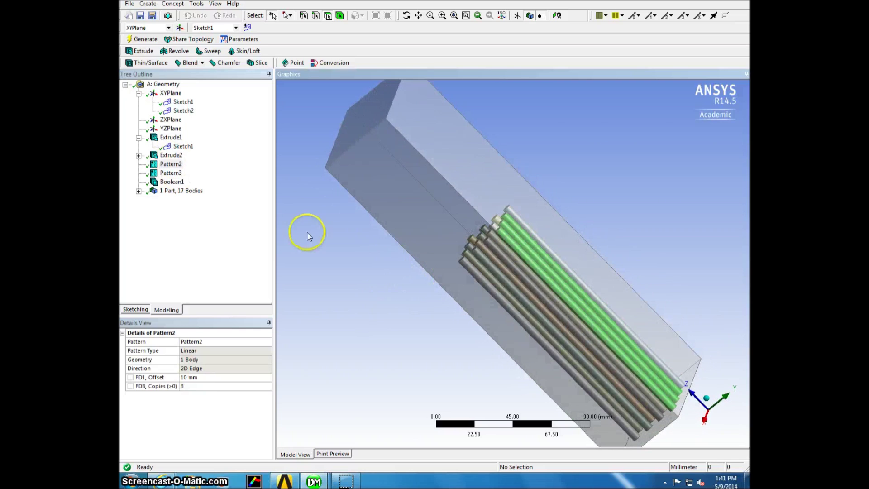
pyautogui.click(169, 172)
pyautogui.moveTo(325, 275); pyautogui.dragTo(289, 258, button='middle')
pyautogui.click(172, 181)
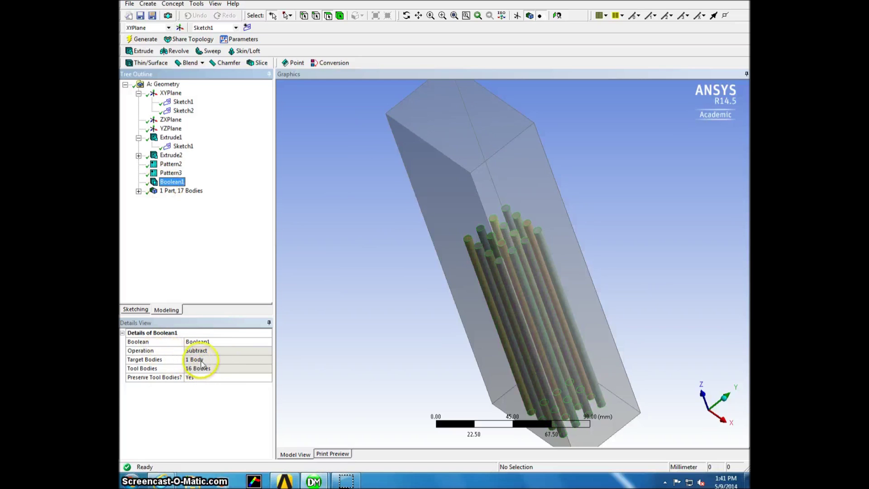
# Expand the part, select the fluid body with the solid bodies, check the Form New Part option, and collapse the part.
pyautogui.click(139, 191)
pyautogui.click(152, 200)
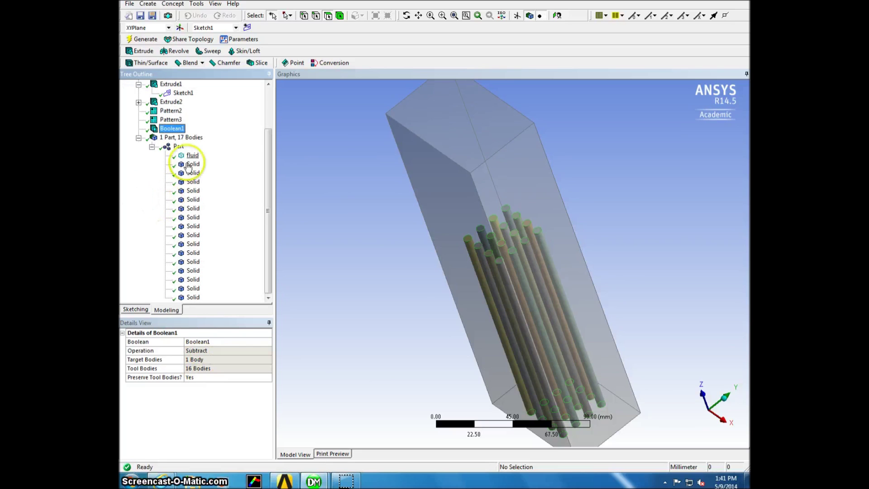
pyautogui.click(192, 155)
pyautogui.keyDown('ctrl'); pyautogui.click(193, 164); pyautogui.keyUp('ctrl')
pyautogui.keyDown('ctrl'); pyautogui.click(192, 173); pyautogui.keyUp('ctrl')
pyautogui.keyDown('ctrl'); pyautogui.click(192, 181); pyautogui.keyUp('ctrl')
pyautogui.keyDown('ctrl'); pyautogui.click(193, 190); pyautogui.keyUp('ctrl')
pyautogui.keyDown('ctrl'); pyautogui.click(192, 208); pyautogui.keyUp('ctrl')
pyautogui.keyDown('ctrl'); pyautogui.click(193, 216); pyautogui.keyUp('ctrl')
pyautogui.keyDown('ctrl'); pyautogui.click(193, 225); pyautogui.keyUp('ctrl')
pyautogui.keyDown('ctrl'); pyautogui.click(193, 235); pyautogui.keyUp('ctrl')
pyautogui.keyDown('shift'); pyautogui.click(193, 288); pyautogui.keyUp('shift')
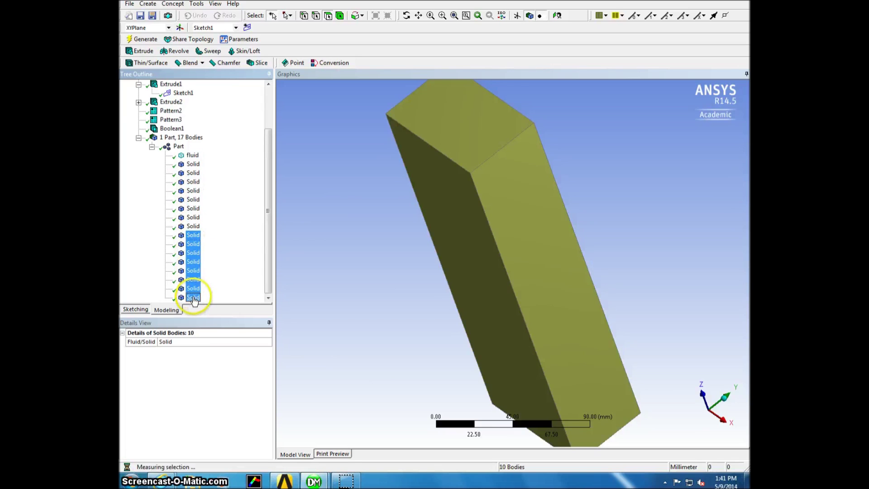
pyautogui.keyDown('shift'); pyautogui.click(192, 156); pyautogui.keyUp('shift')
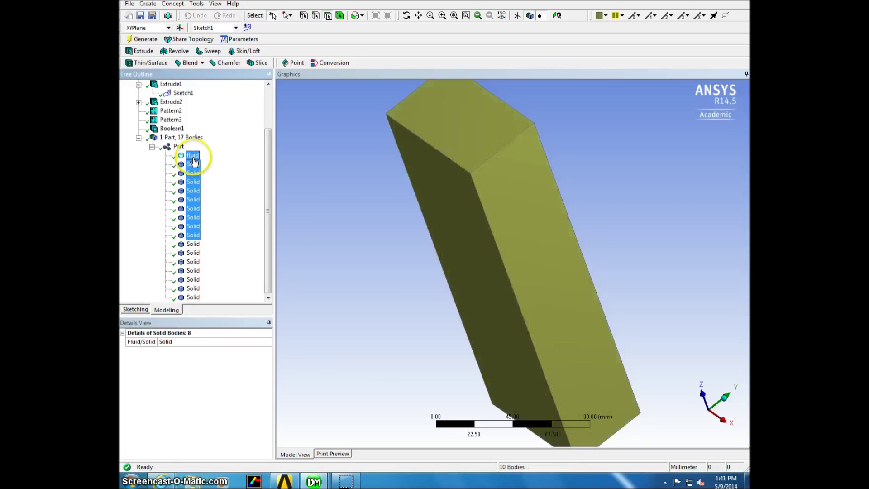
pyautogui.rightClick(193, 207)
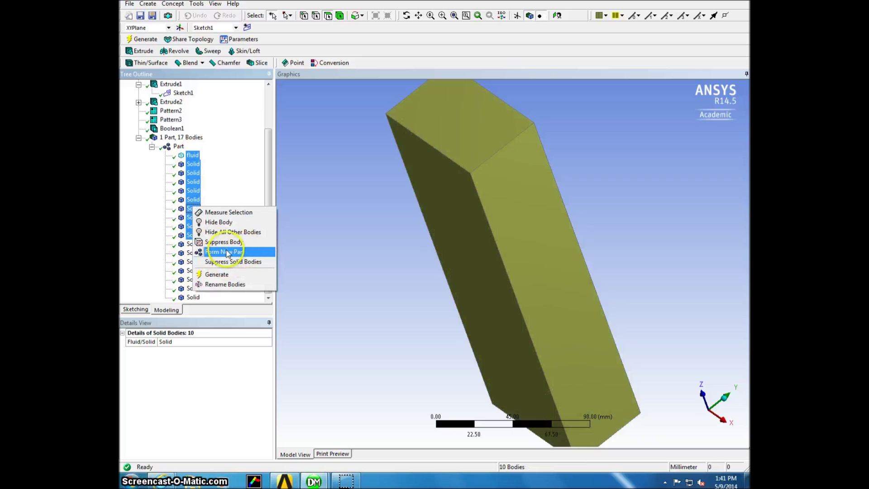
pyautogui.moveTo(266, 167); pyautogui.dragTo(269, 209)
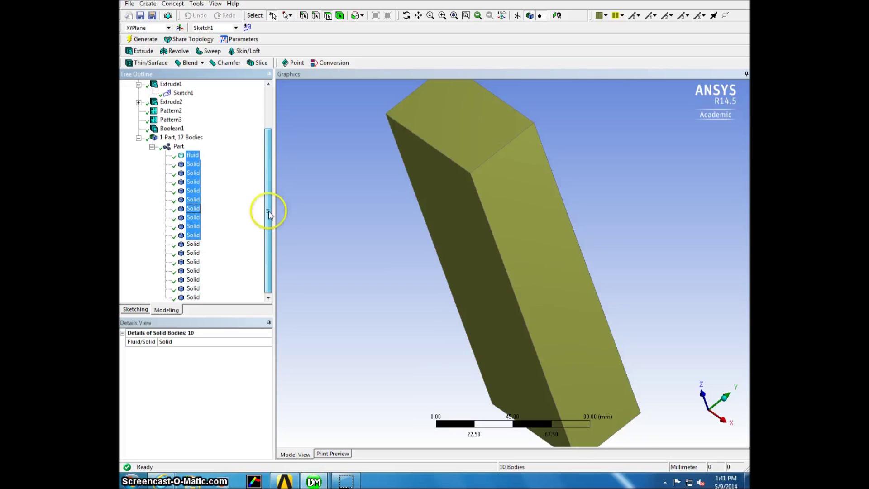
pyautogui.click(152, 147)
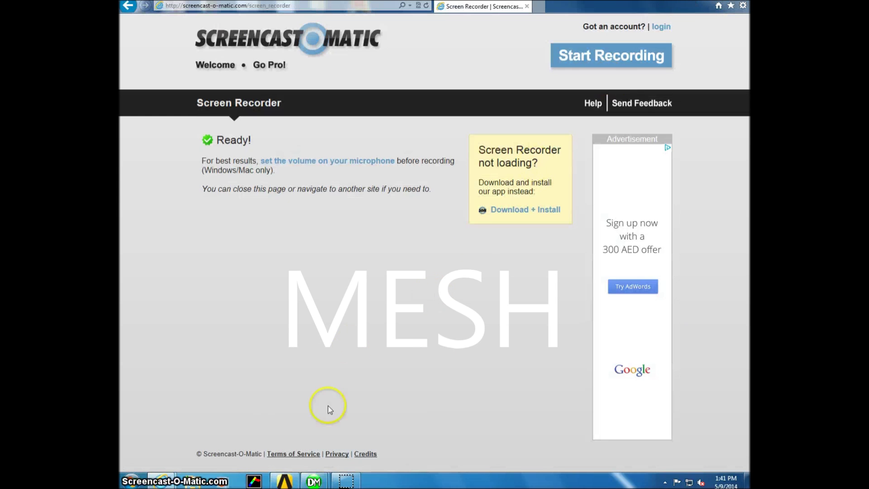
# Switch to the Meshing application and review the mesh's physics and solver preferences.
pyautogui.click(376, 436)
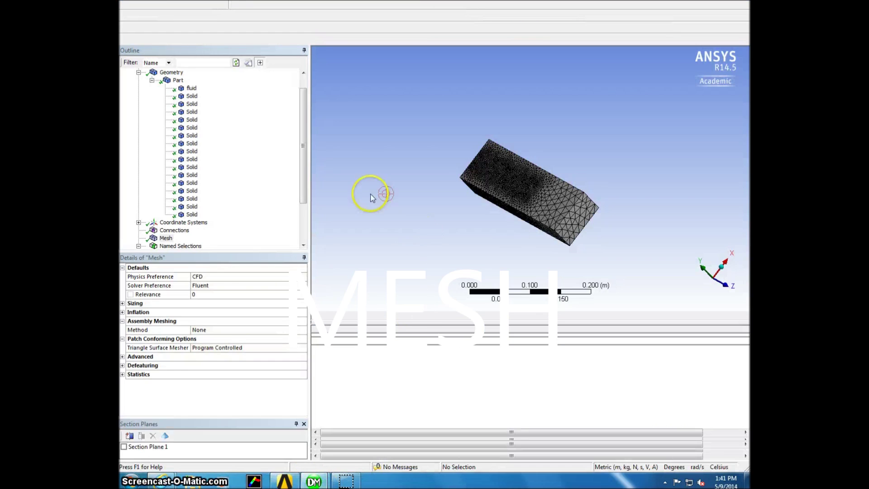
pyautogui.click(152, 80)
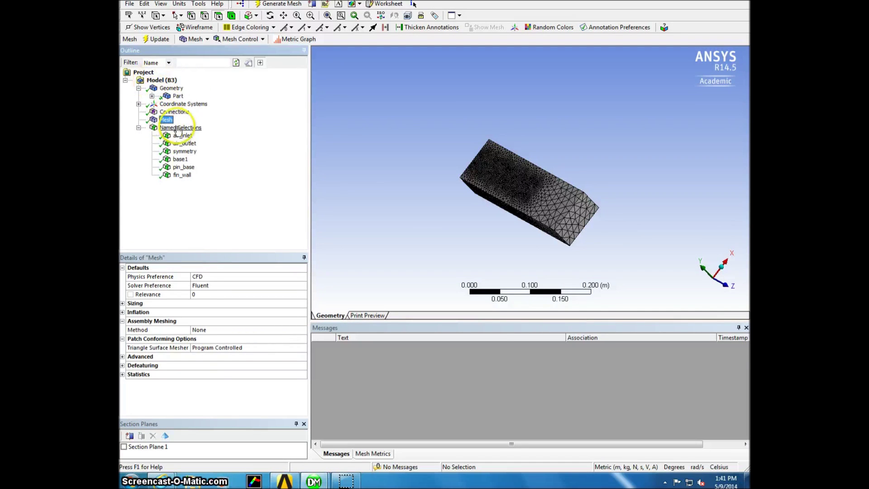
pyautogui.click(297, 276)
pyautogui.click(279, 297)
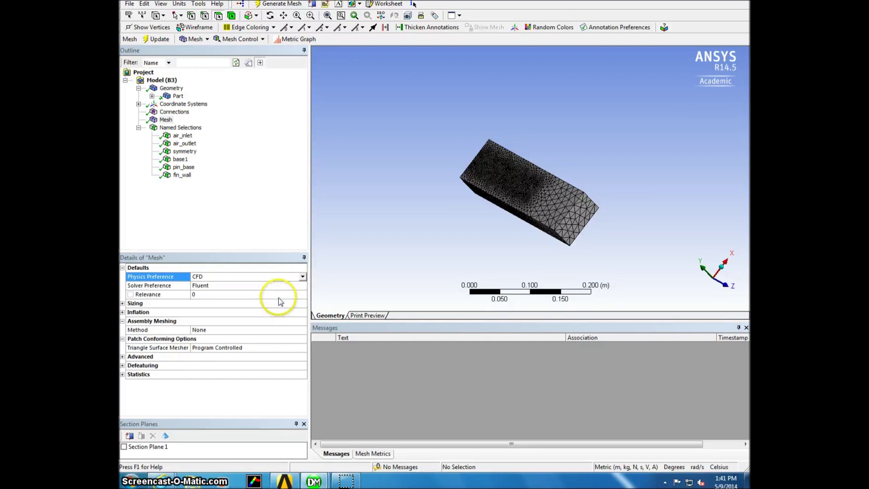
pyautogui.click(235, 286)
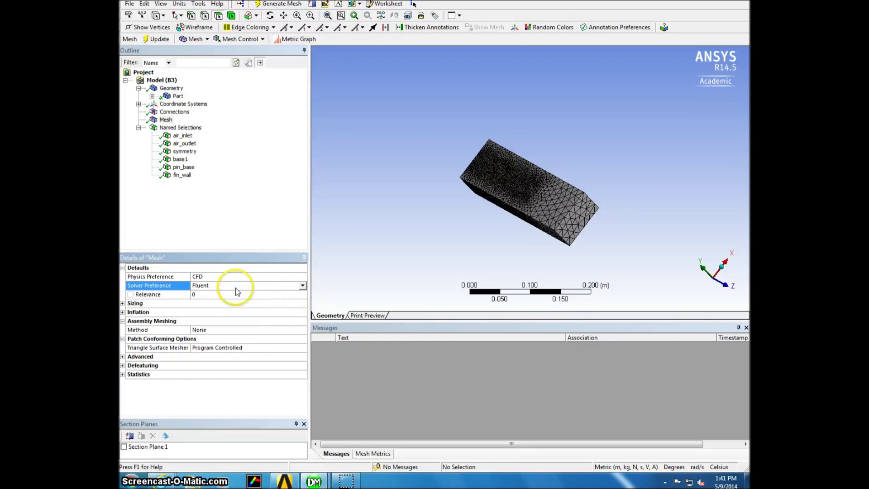
# Expand the mesh statistics and check the minimum and maximum of the orthogonal quality metric.
pyautogui.click(122, 375)
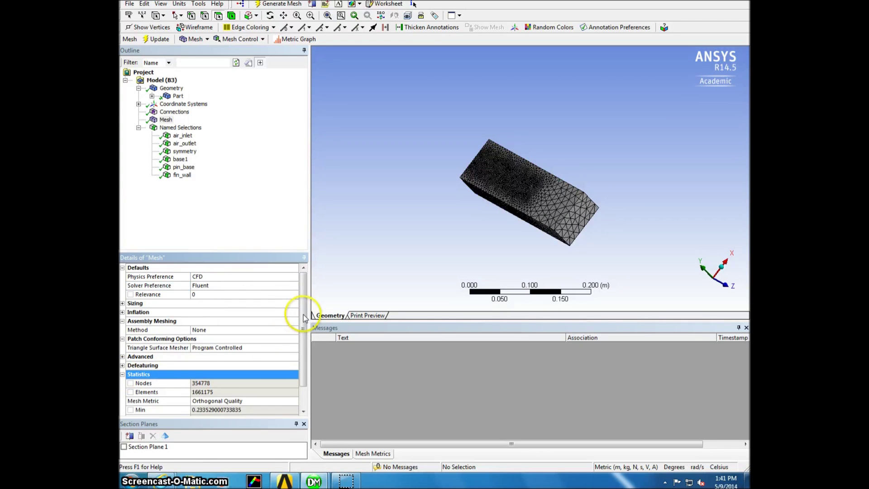
pyautogui.scroll(-1, 303, 317)
pyautogui.click(240, 375)
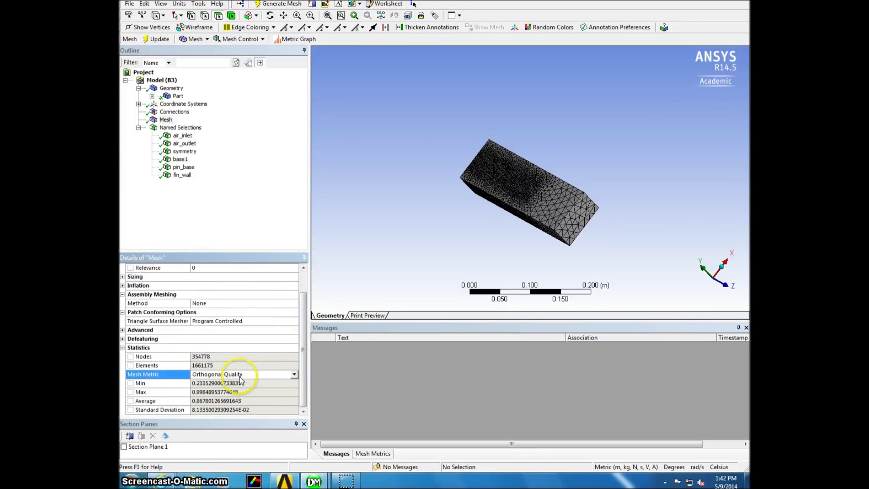
pyautogui.click(257, 382)
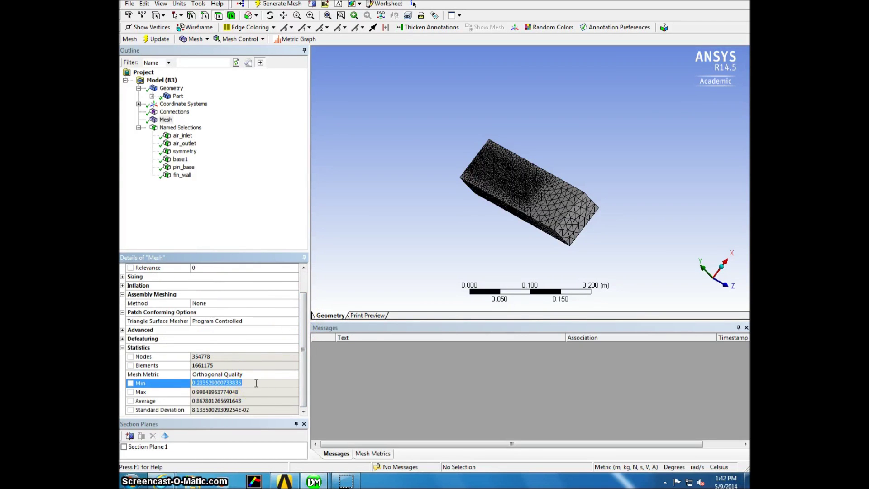
pyautogui.click(255, 392)
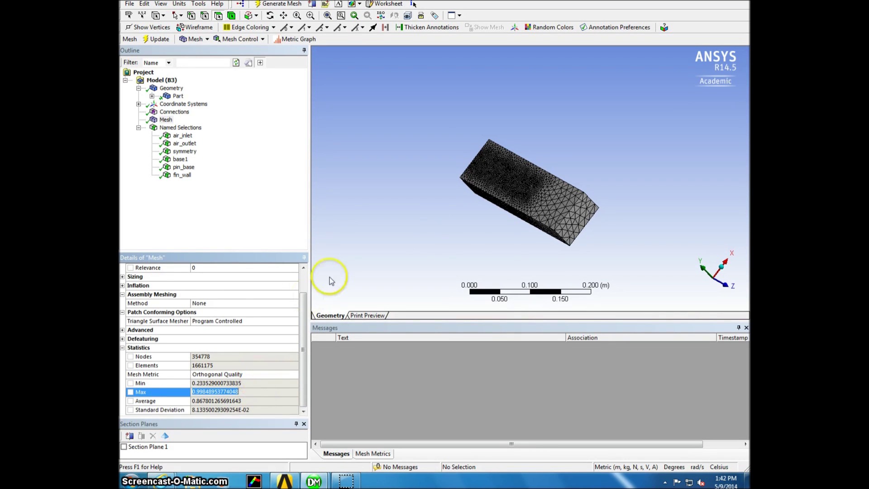
# Open the named selections overview and check the Create Named Selection option for the box's large upper face.
pyautogui.moveTo(527, 249); pyautogui.dragTo(348, 167, button='middle')
pyautogui.click(180, 128)
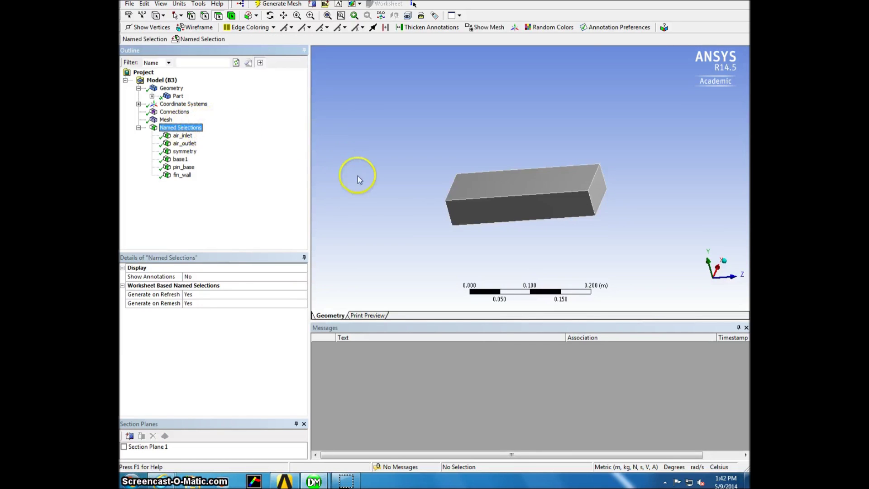
pyautogui.rightClick(471, 175)
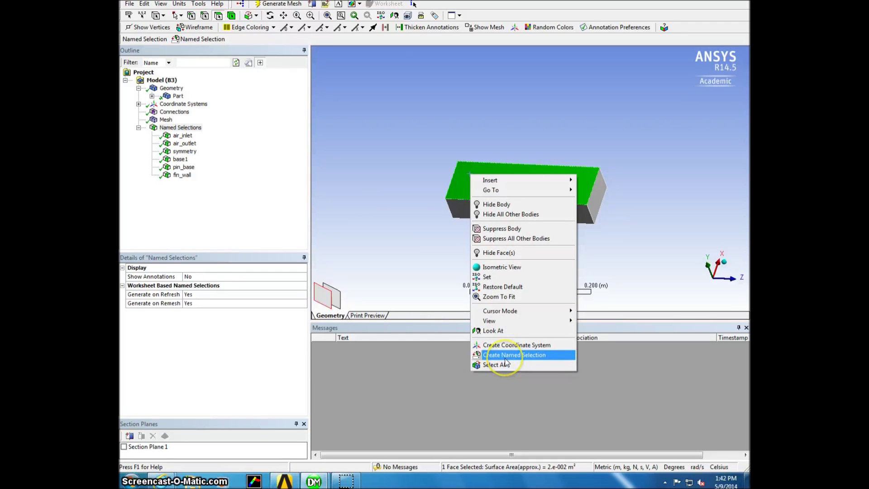
pyautogui.press('Escape')
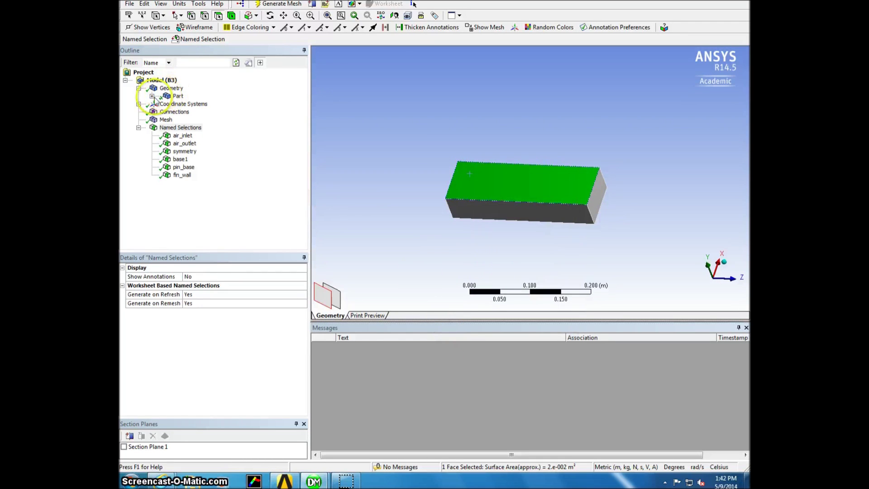
# Hide the fluid body to expose the solid pins inside it.
pyautogui.click(152, 96)
pyautogui.rightClick(192, 103)
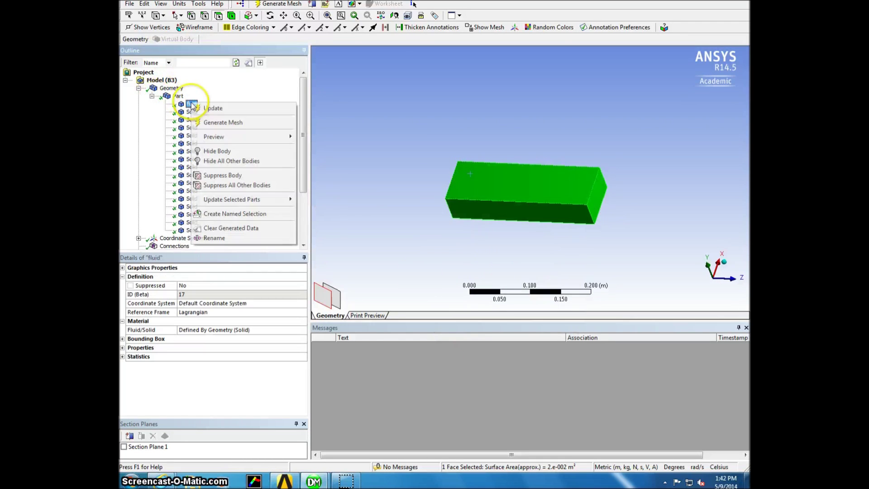
pyautogui.click(221, 151)
pyautogui.moveTo(303, 128); pyautogui.dragTo(304, 162)
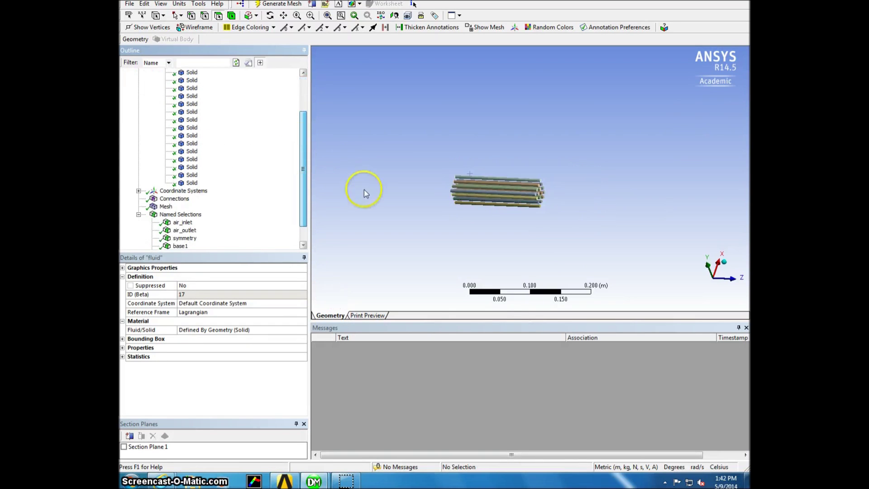
pyautogui.moveTo(350, 171); pyautogui.dragTo(374, 158, button='middle')
# Review the named selections, including air_inlet, air_outlet, symmetry and fin_wall, on the model.
pyautogui.click(182, 223)
pyautogui.click(185, 230)
pyautogui.click(184, 239)
pyautogui.scroll(-1, 301, 184)
pyautogui.click(187, 239)
pyautogui.scroll(3, 407, 246)
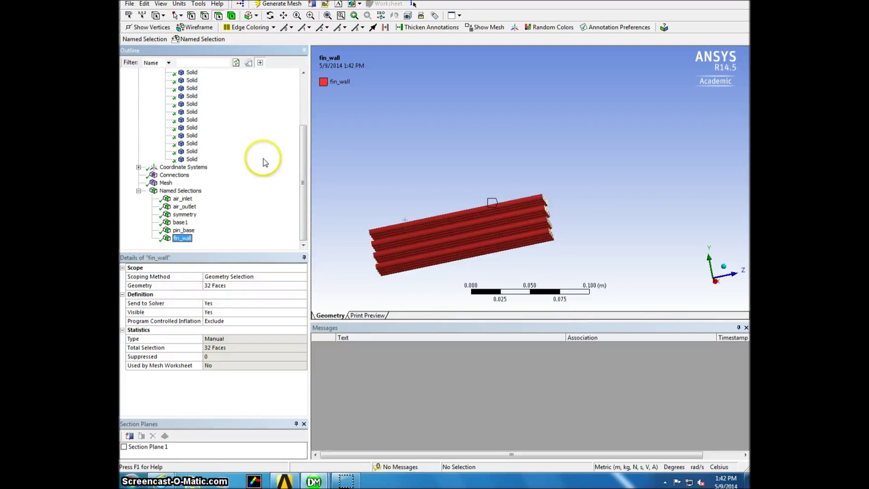
# Show all bodies again and display the mesh of the complete model.
pyautogui.scroll(3, 226, 153)
pyautogui.click(191, 104)
pyautogui.rightClick(191, 104)
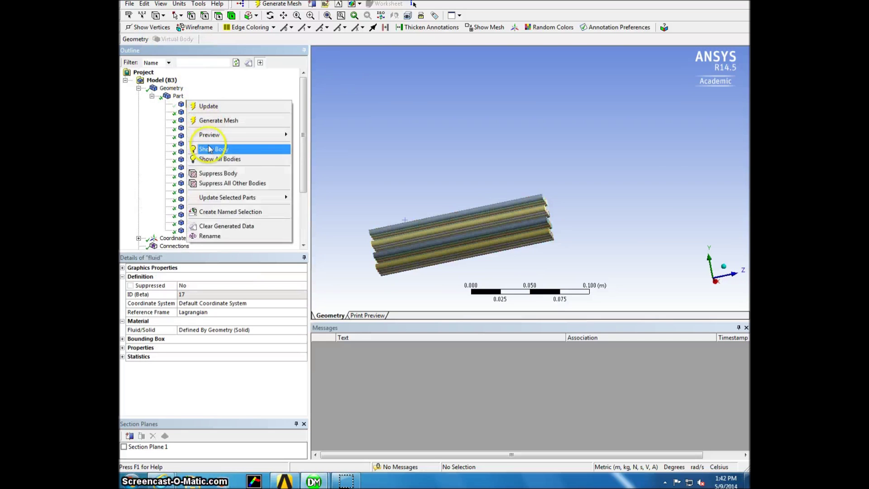
pyautogui.click(213, 161)
pyautogui.scroll(-2, 300, 158)
pyautogui.click(165, 206)
pyautogui.moveTo(345, 236); pyautogui.dragTo(456, 167, button='middle')
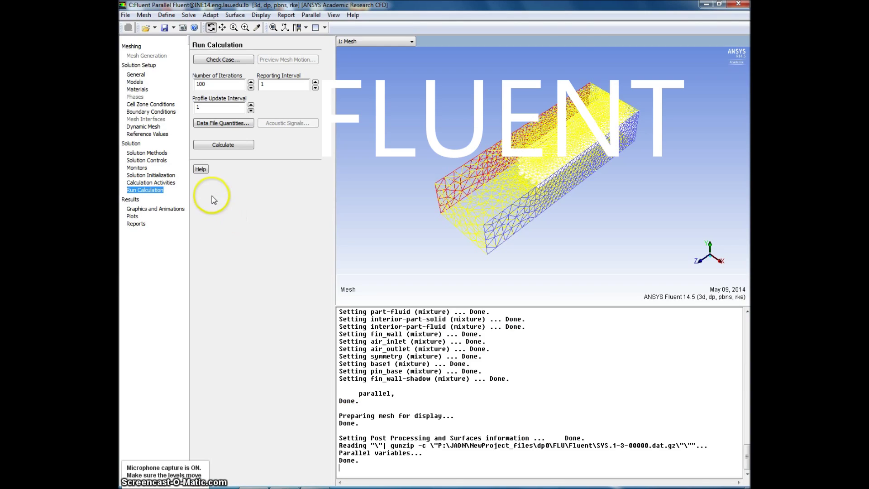
# Review the general solver settings, followed by the Energy and Viscous entries of the models list.
pyautogui.click(136, 74)
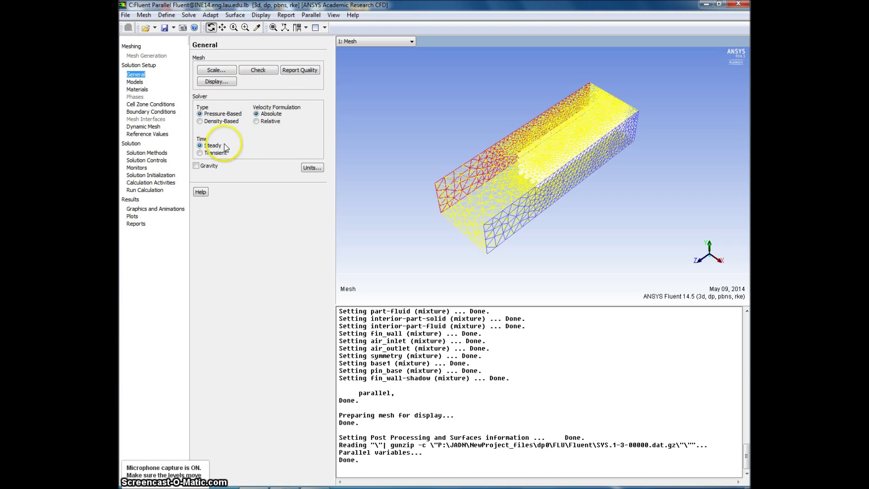
pyautogui.click(135, 82)
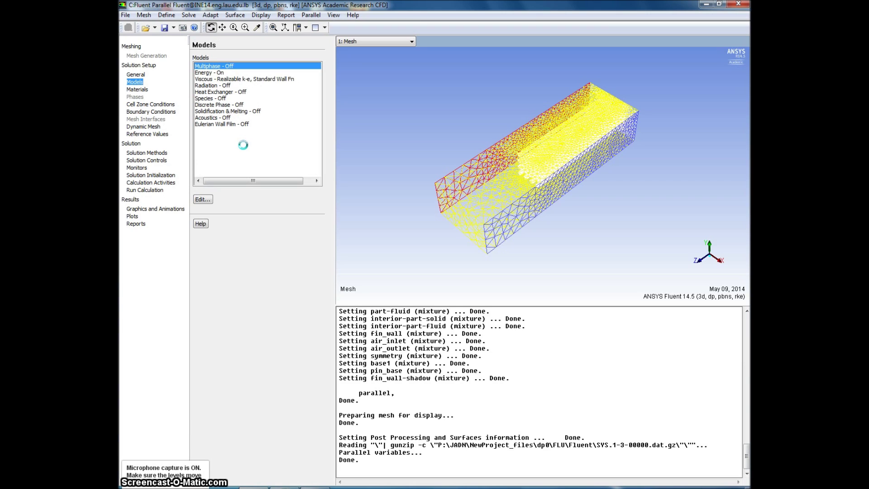
pyautogui.click(287, 73)
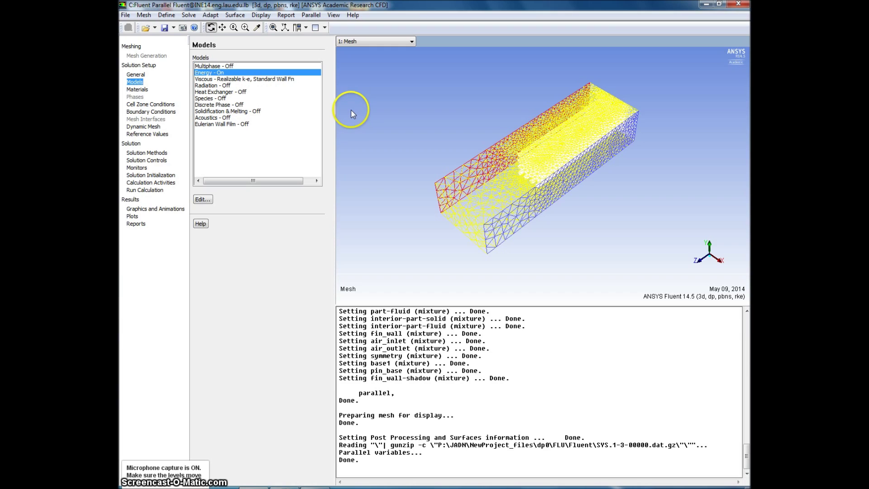
pyautogui.click(304, 80)
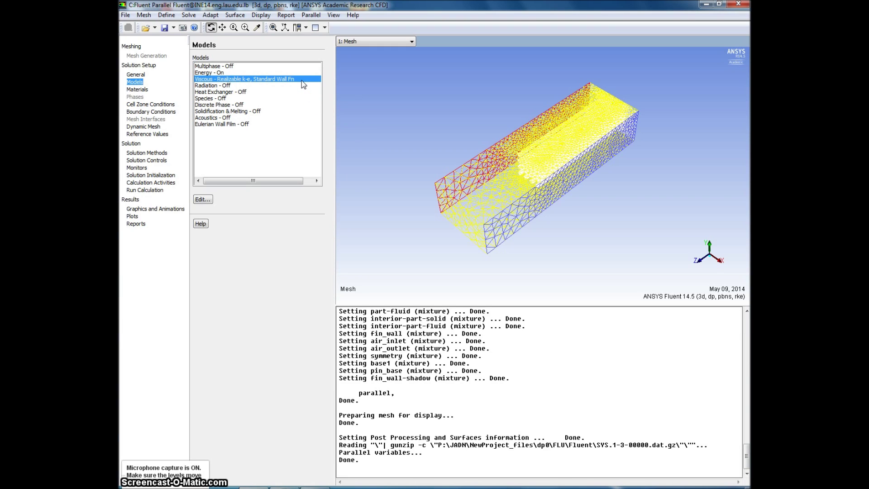
# Open the properties of the air material, check its density setting, and close them without changes.
pyautogui.click(139, 91)
pyautogui.click(212, 72)
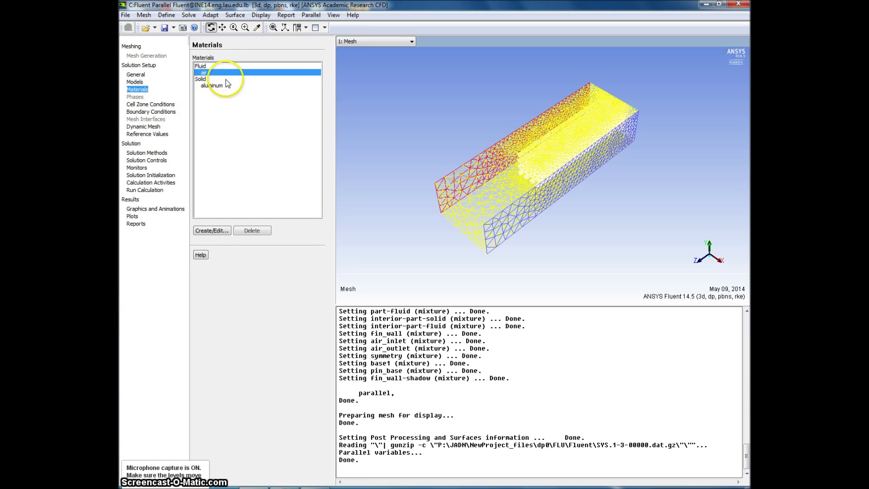
pyautogui.click(213, 231)
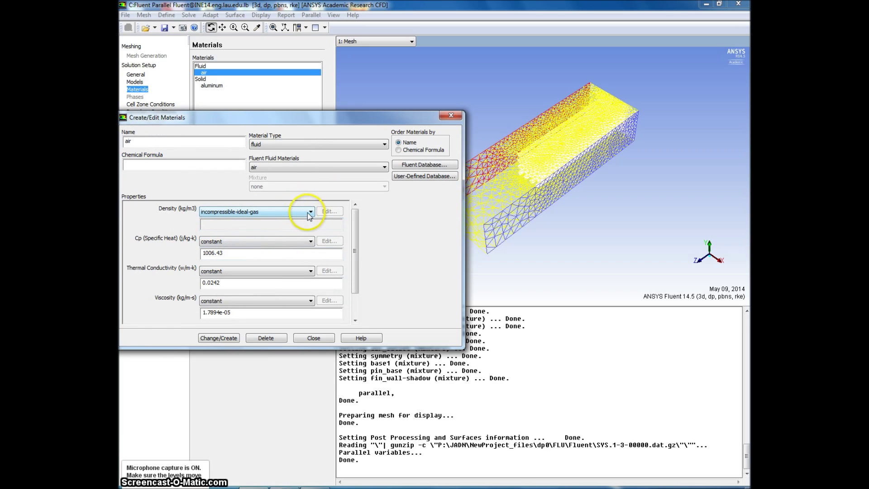
pyautogui.click(317, 339)
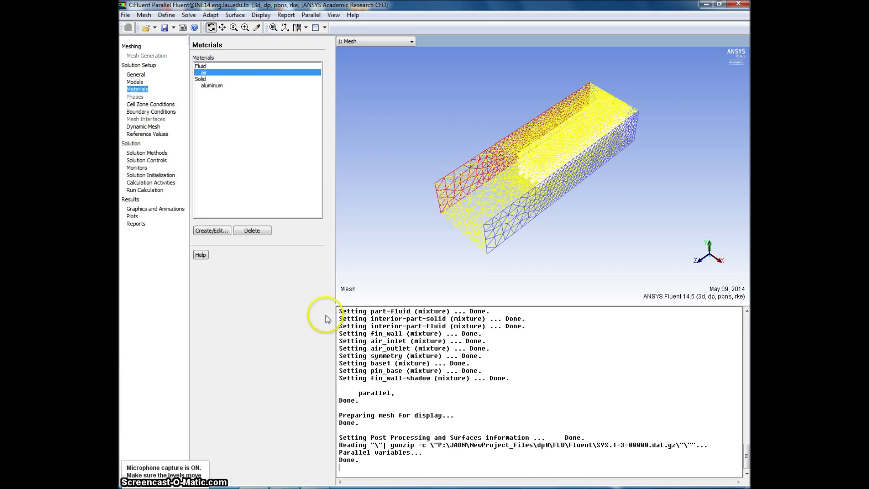
# Select the aluminum material, and check the inlet temperature in the thermal settings of the air_inlet boundary.
pyautogui.click(224, 86)
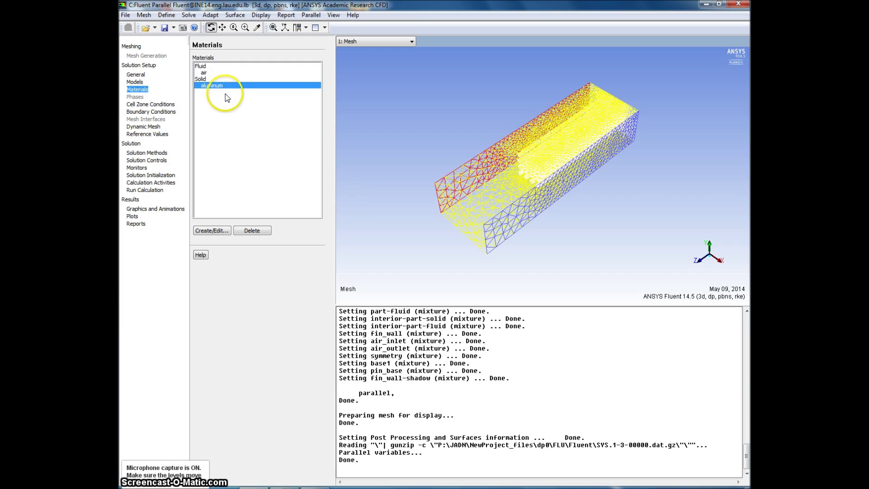
pyautogui.click(168, 111)
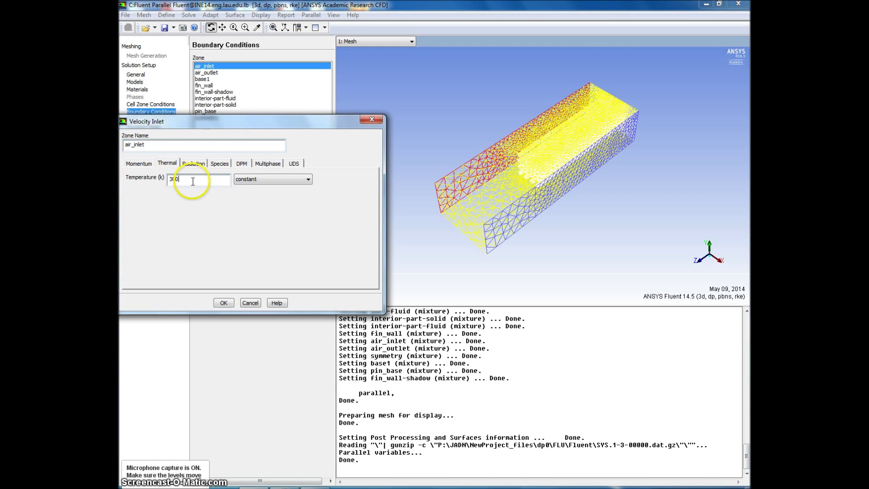
pyautogui.moveTo(192, 181); pyautogui.dragTo(159, 184)
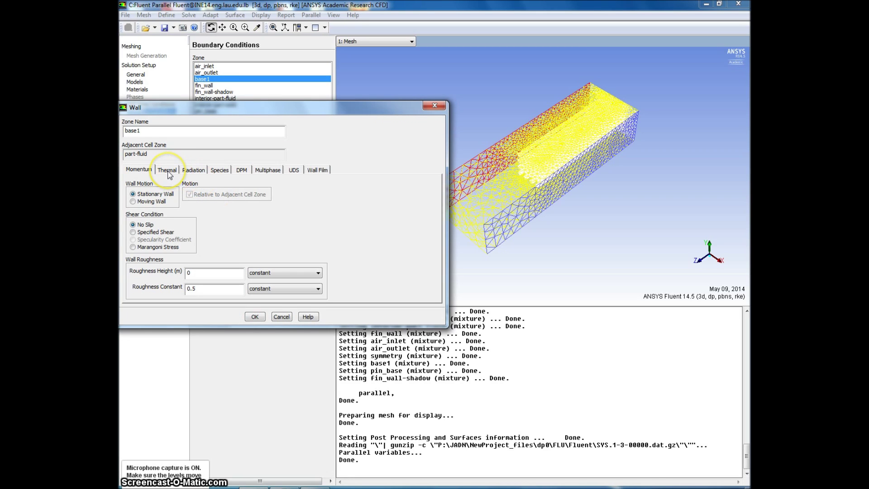
# Review the thermal conditions of the base1 wall, including its temperature, and close them without changes.
pyautogui.click(167, 170)
pyautogui.moveTo(308, 193); pyautogui.dragTo(280, 193)
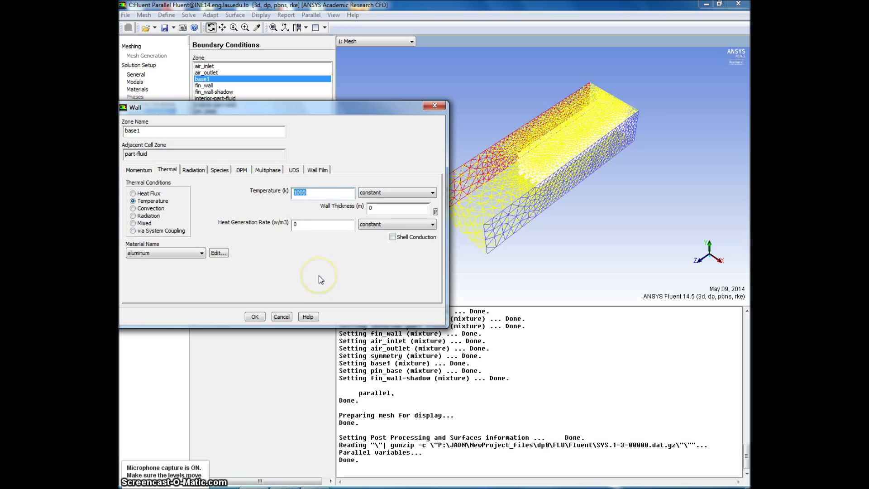
pyautogui.click(257, 317)
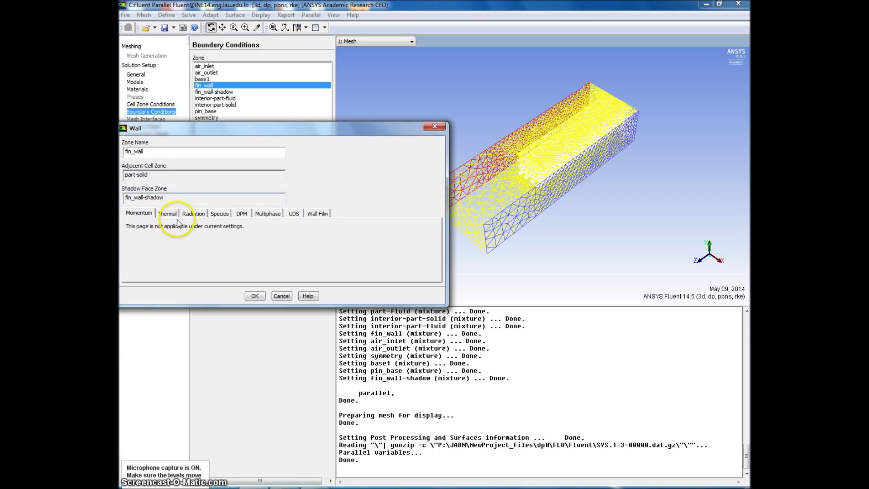
# Review the thermal conditions of the fin_wall and pin_base walls, including the pin_base temperature, and close them.
pyautogui.click(169, 213)
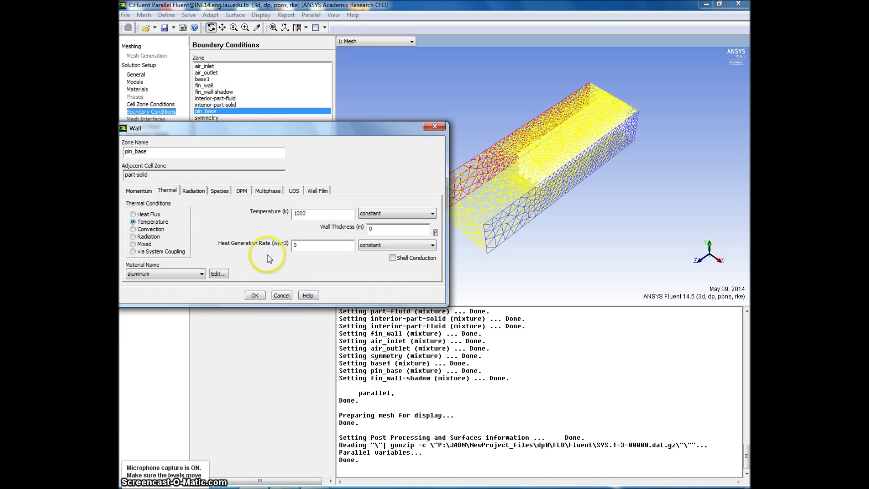
pyautogui.click(302, 213)
pyautogui.write('1000')
pyautogui.moveTo(306, 213); pyautogui.dragTo(286, 211)
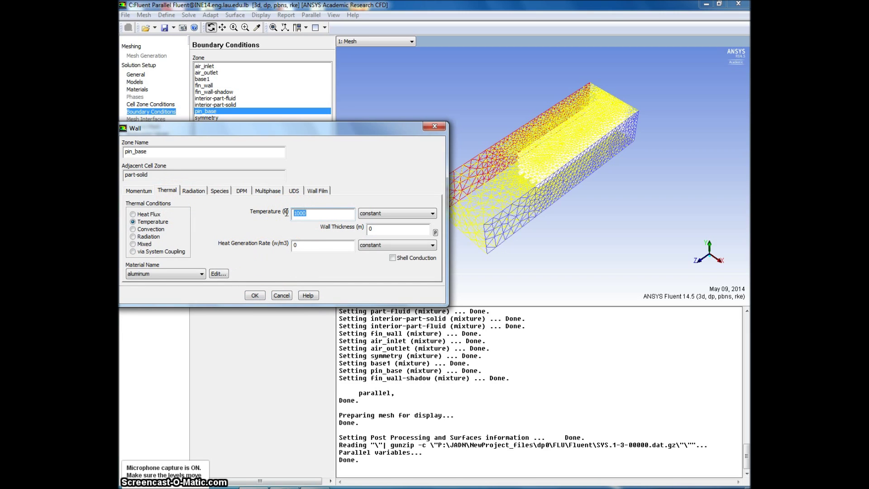
pyautogui.click(254, 295)
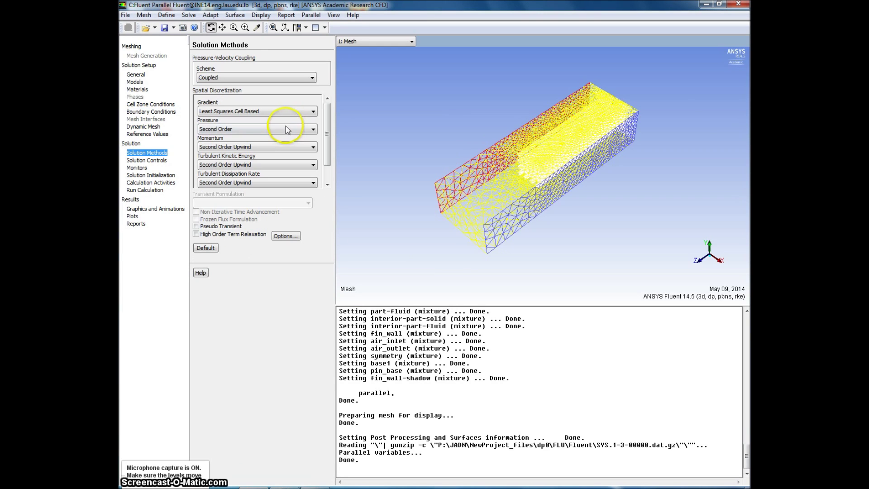
# Review the spatial discretization schemes in the solution methods, followed by the relaxation factors in the solution controls.
pyautogui.moveTo(326, 115); pyautogui.dragTo(326, 136)
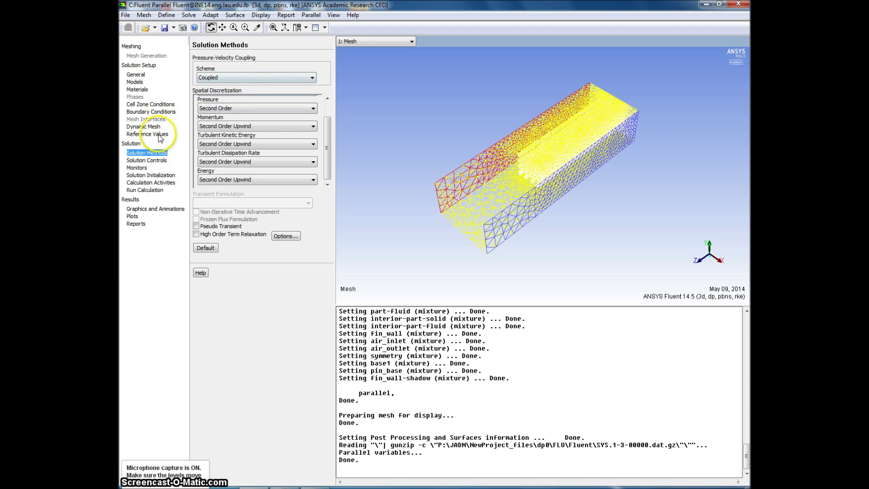
pyautogui.click(149, 161)
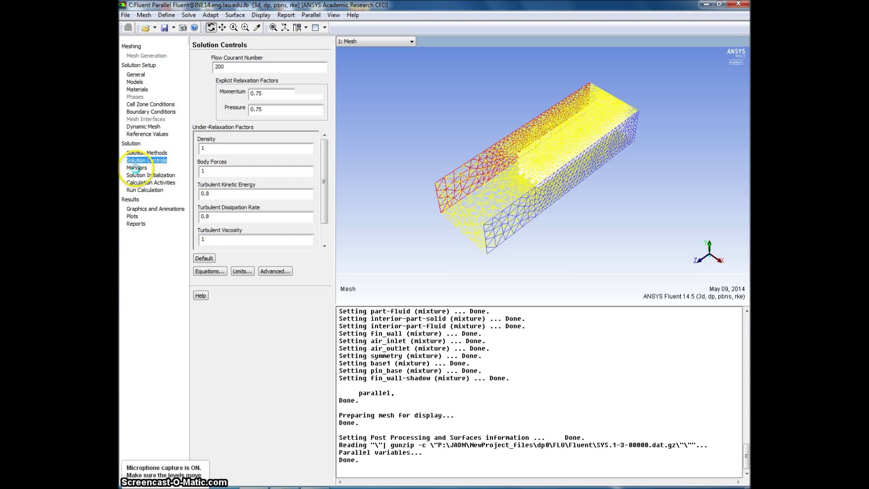
# Review the definitions of the surface monitors surf-mon-1 and surf-mon-2 and close them without changes.
pyautogui.click(135, 168)
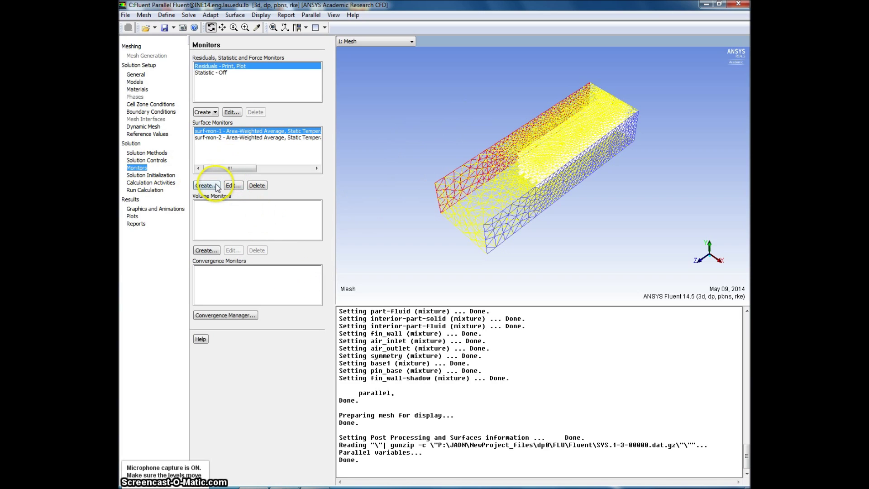
pyautogui.click(229, 185)
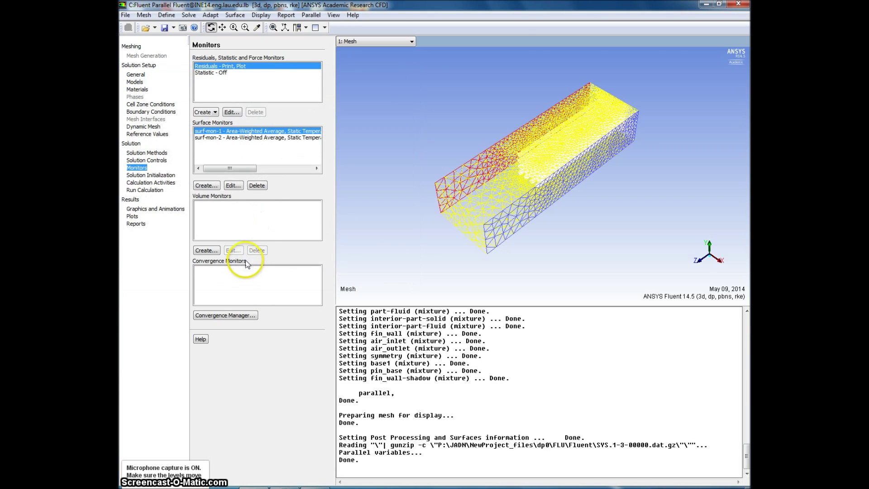
pyautogui.click(231, 185)
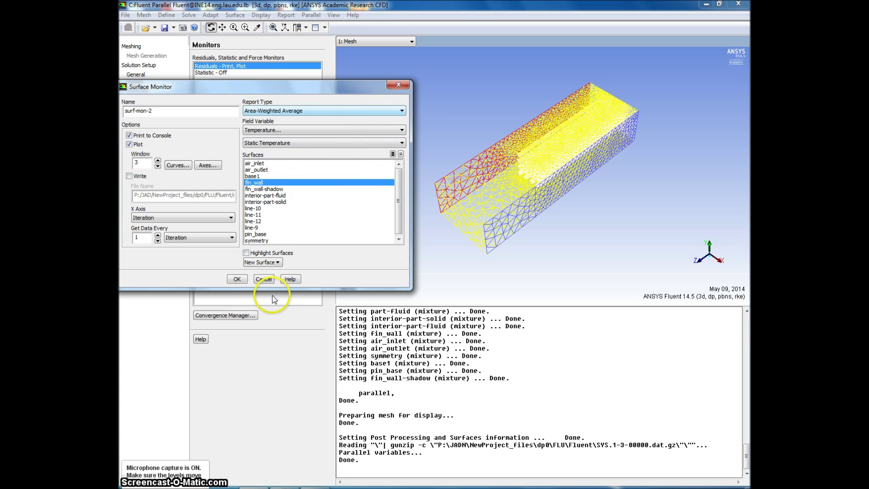
pyautogui.click(236, 278)
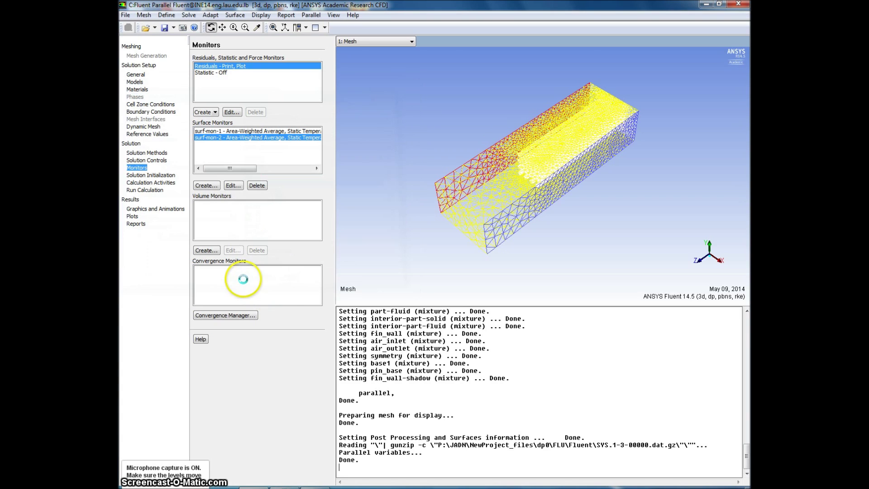
# Review the solution initialization and calculation activities, and dismiss the notice of the completed calculation.
pyautogui.click(146, 174)
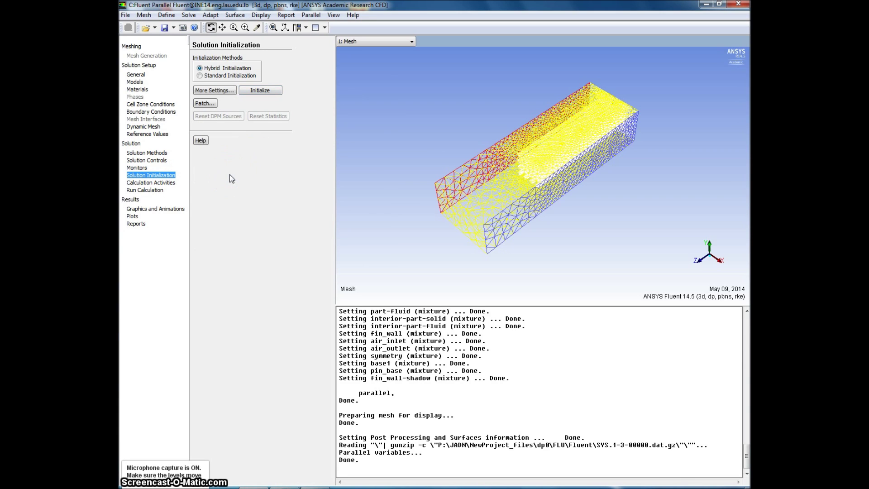
pyautogui.click(164, 181)
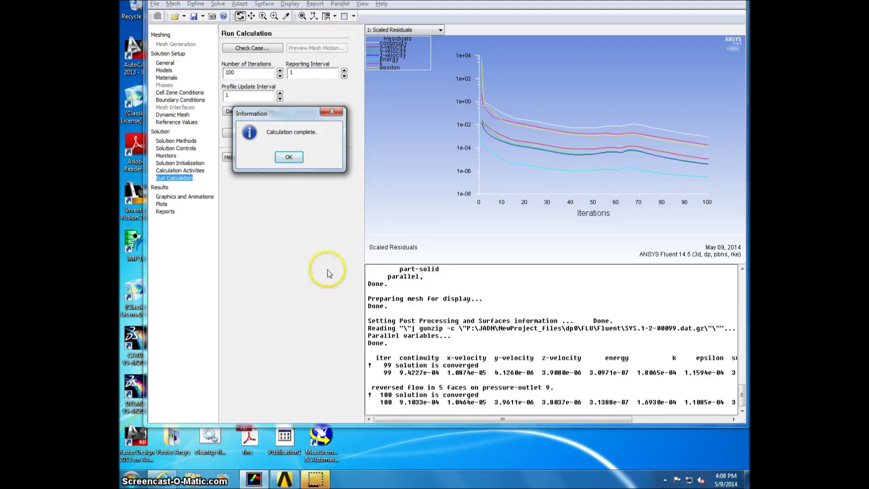
pyautogui.click(289, 156)
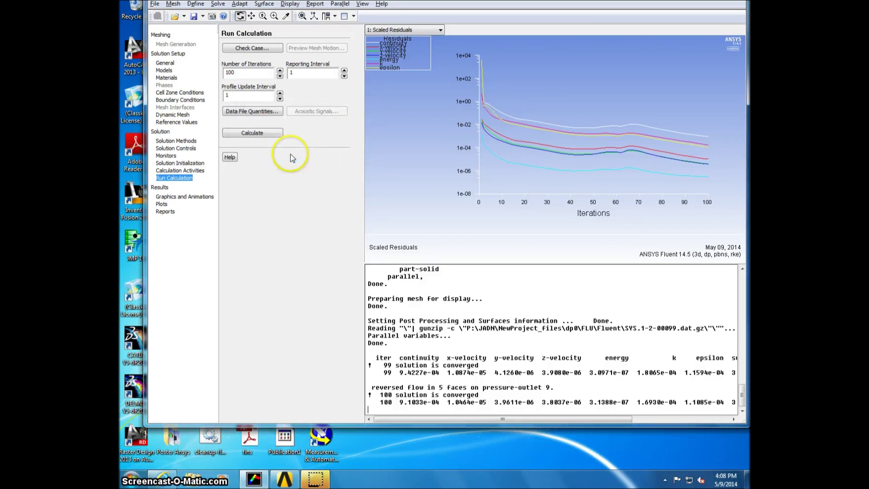
# Open the contour plot setup and choose Static Temperature from the Temperature category as the plotted variable.
pyautogui.click(202, 195)
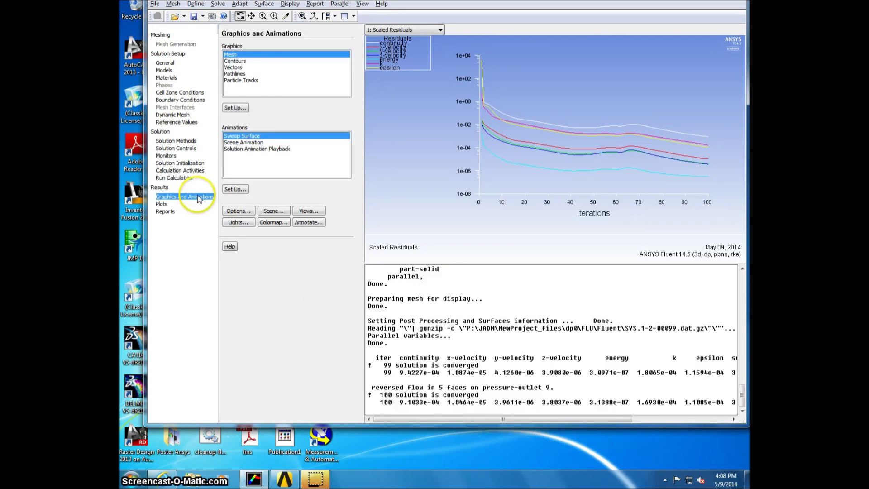
pyautogui.click(235, 61)
pyautogui.click(236, 107)
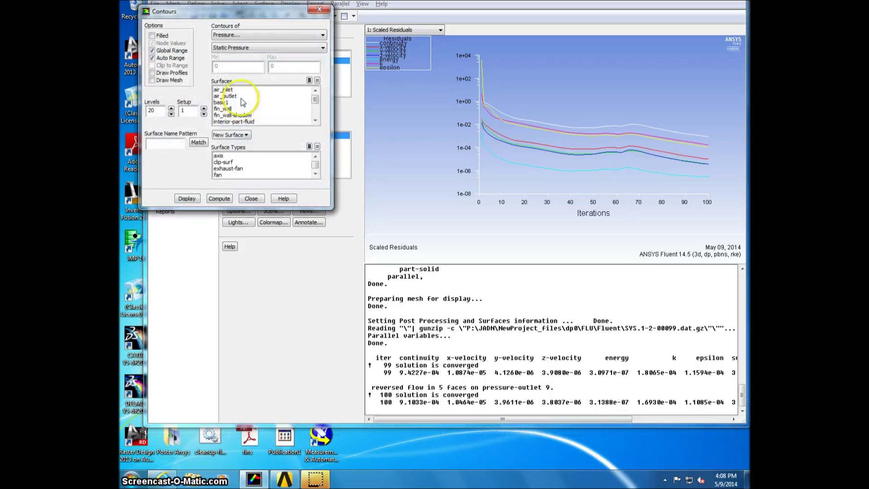
pyautogui.click(240, 35)
pyautogui.click(244, 54)
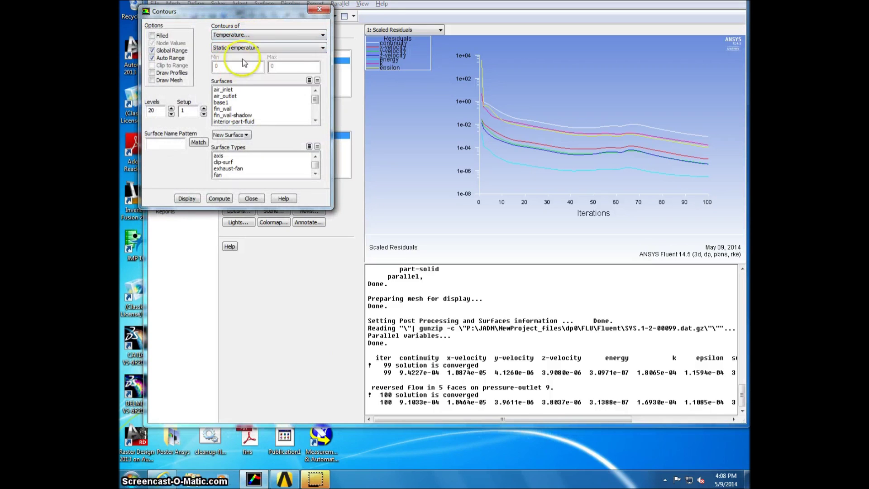
pyautogui.click(292, 48)
pyautogui.click(291, 47)
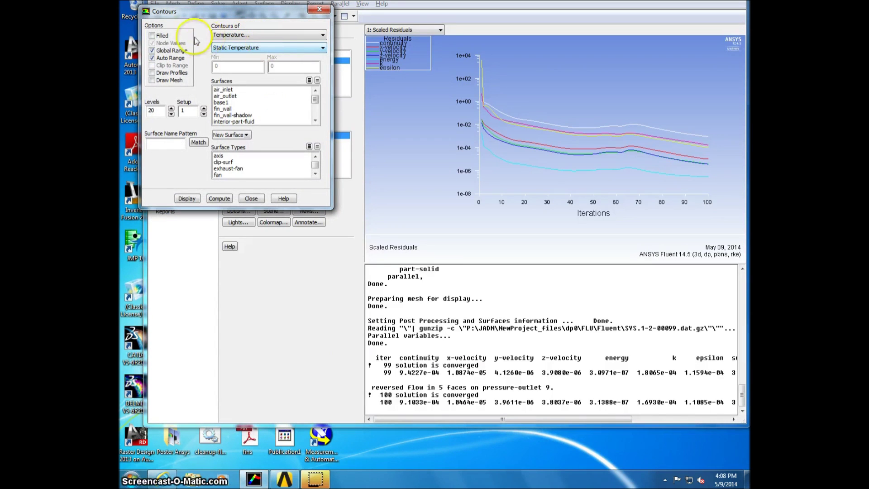
# Display filled static temperature contours on the fin_wall surface and bring that contour plot into view.
pyautogui.click(160, 38)
pyautogui.click(251, 108)
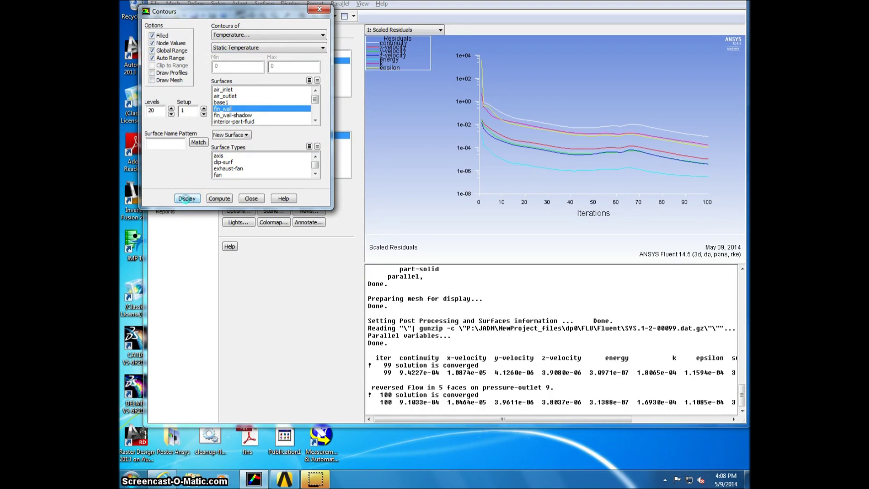
pyautogui.click(186, 199)
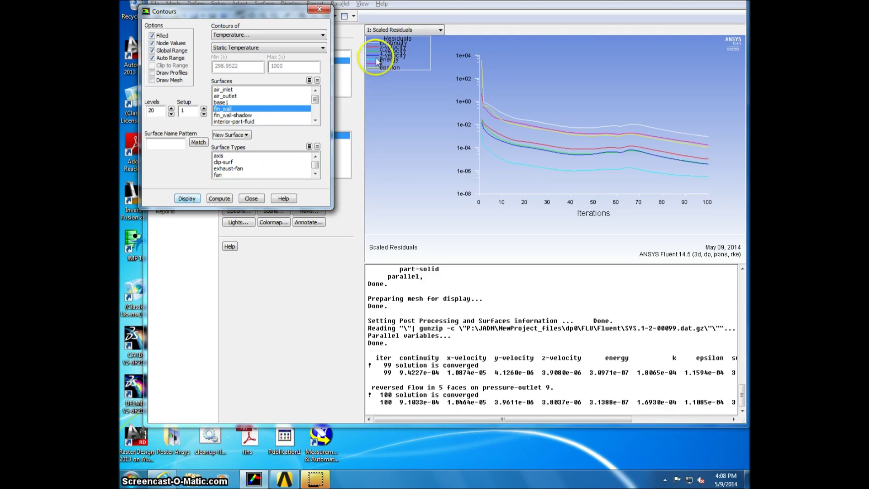
pyautogui.click(398, 30)
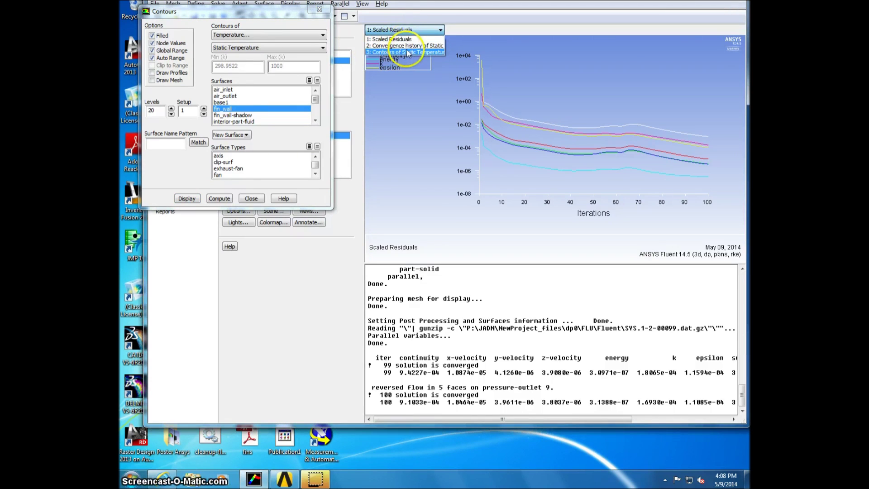
pyautogui.click(406, 51)
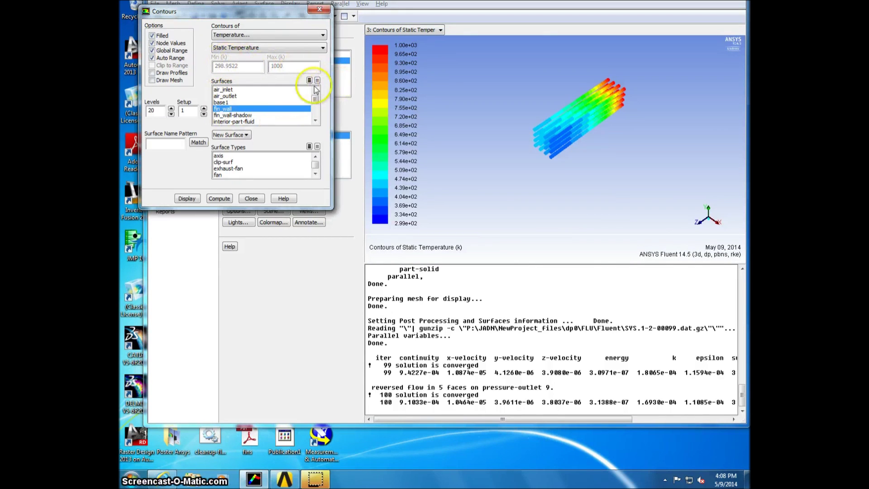
# Add the base1 surface to the contour selection, turn off Auto Range, and redisplay the temperature contours.
pyautogui.click(222, 102)
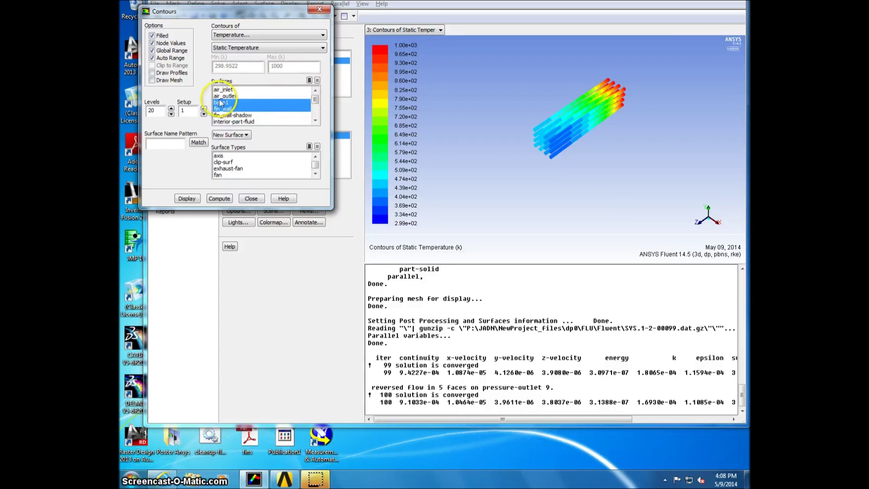
pyautogui.click(170, 58)
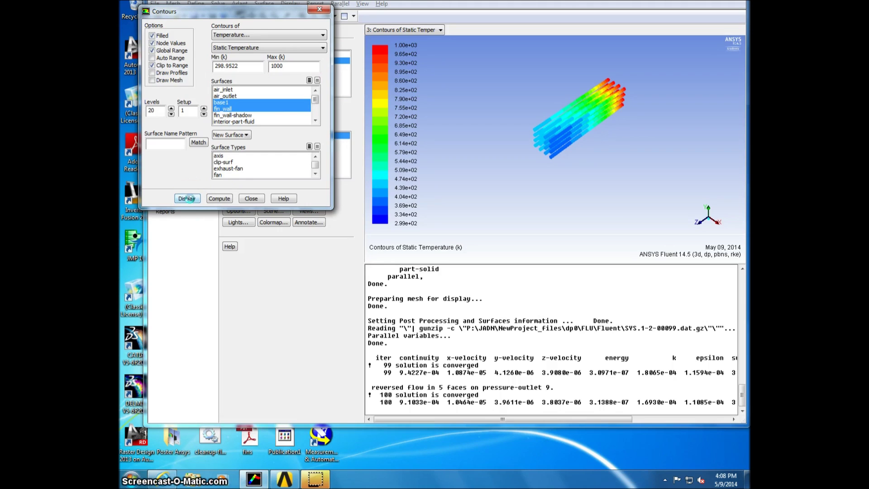
pyautogui.click(186, 198)
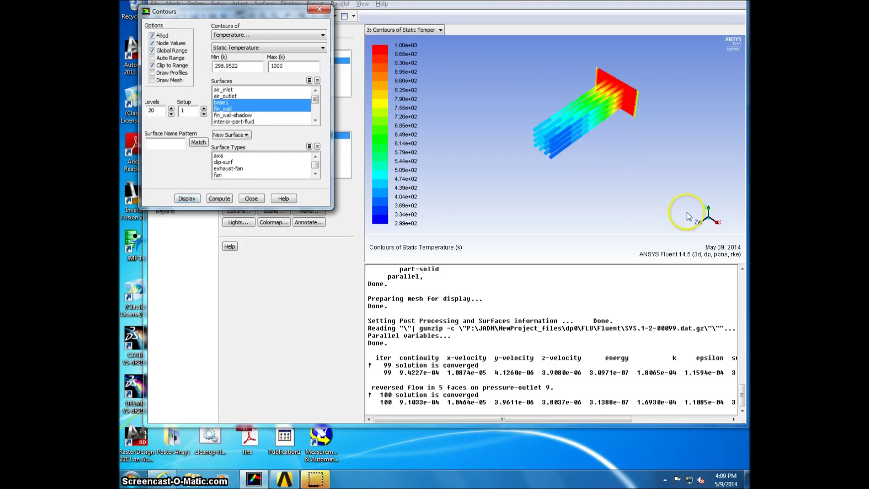
# Examine the temperature contours along the Z and Y axes, return to the isometric view, and close the contour setup.
pyautogui.click(703, 226)
pyautogui.click(702, 225)
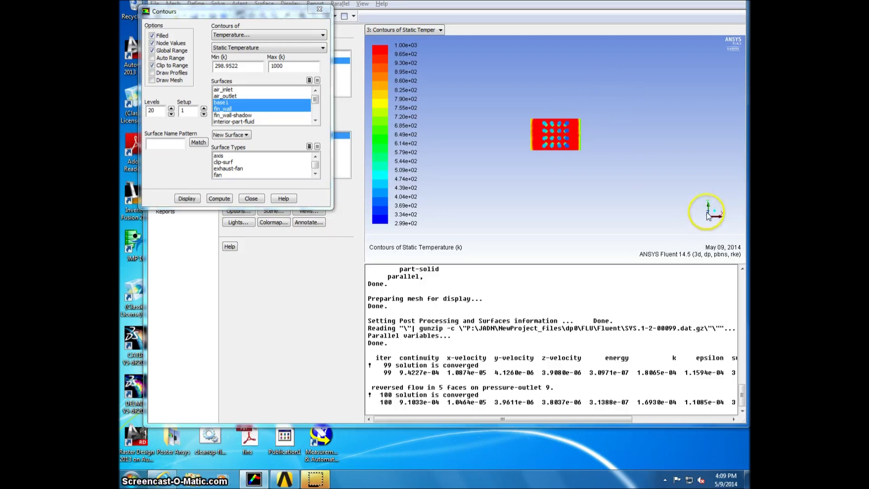
pyautogui.click(708, 205)
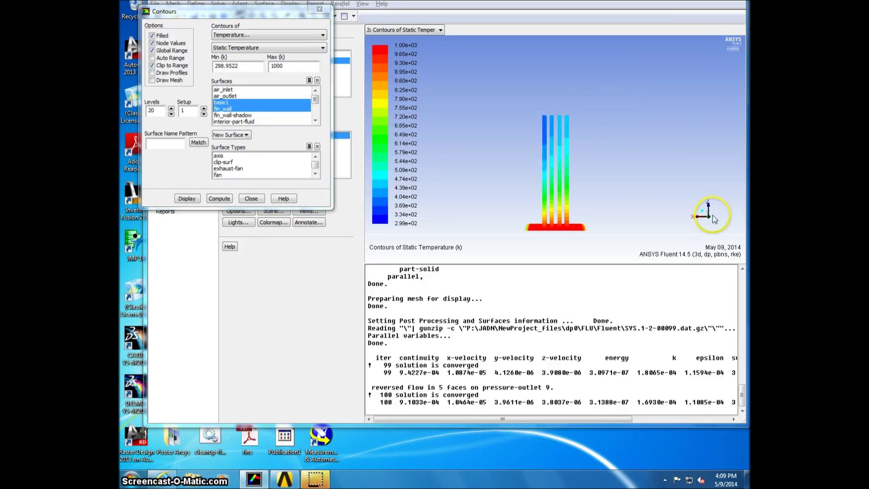
pyautogui.click(704, 212)
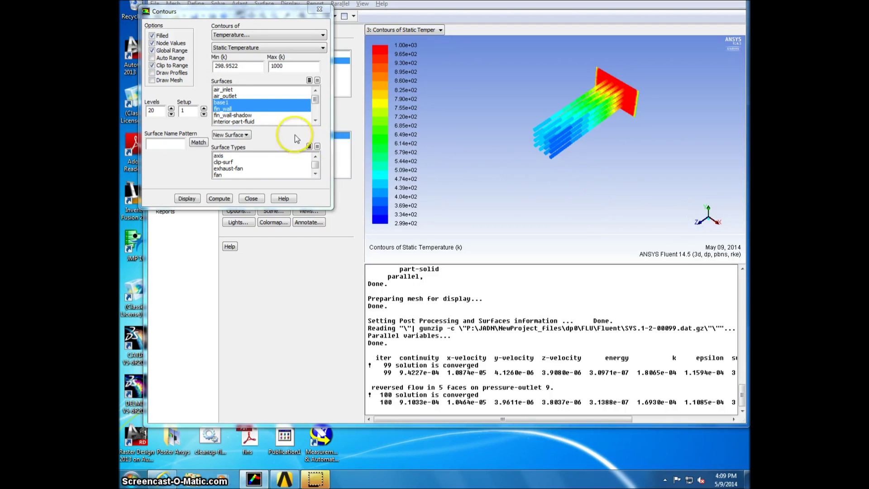
pyautogui.click(251, 198)
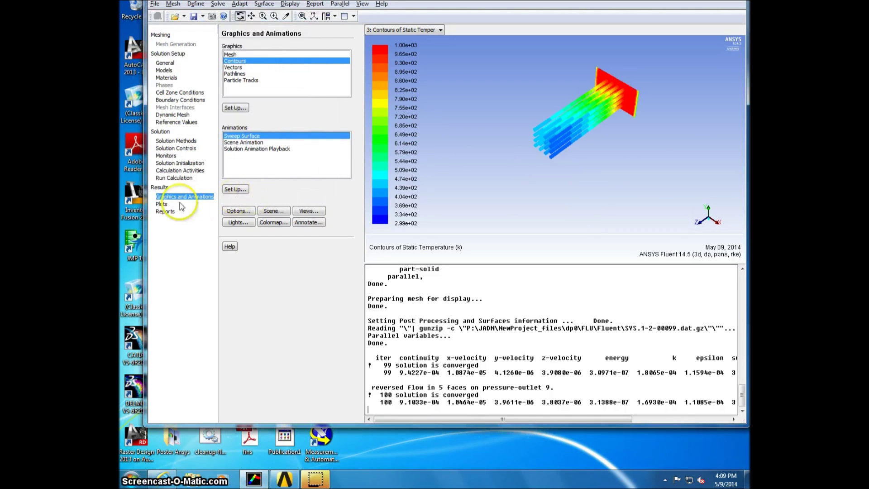
# Open the setup of an XY plot and set its Y axis function to Static Temperature.
pyautogui.click(161, 204)
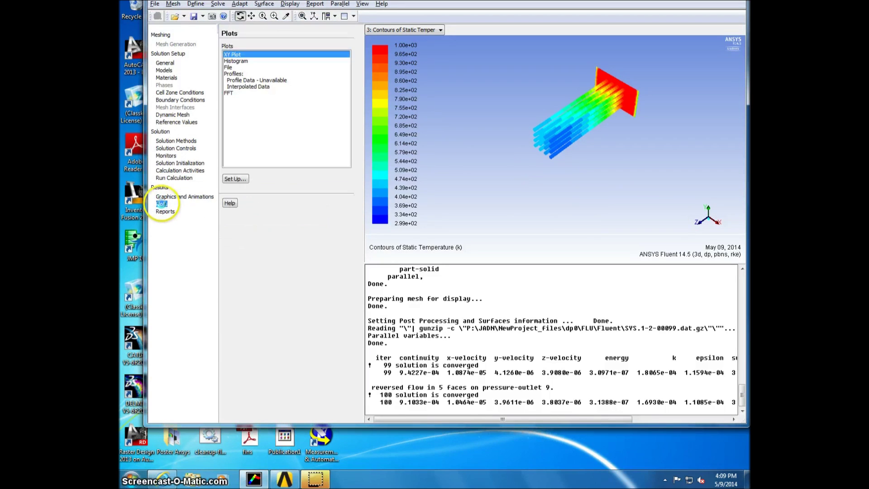
pyautogui.click(236, 179)
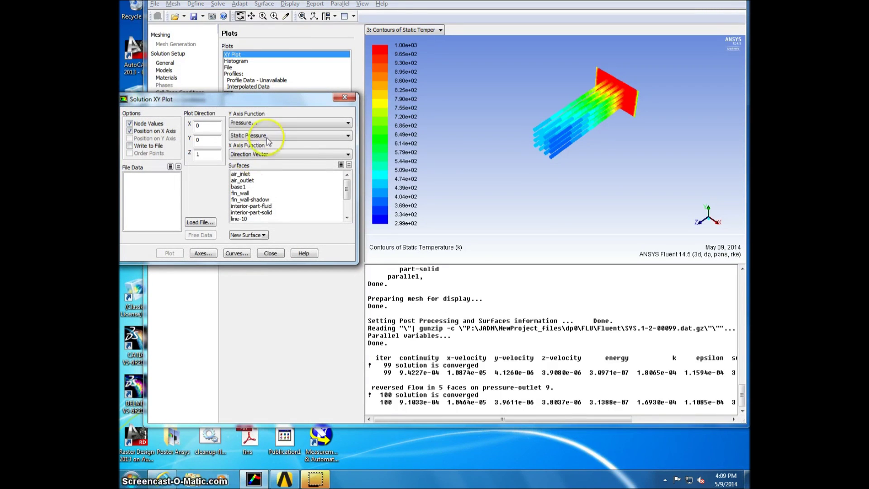
pyautogui.click(262, 123)
pyautogui.click(269, 140)
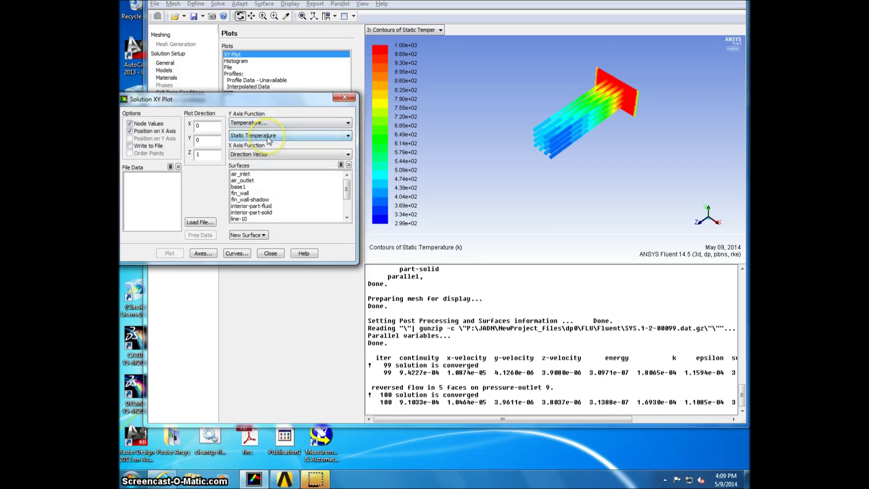
# Select fin_wall for the plot and create a line surface named tempdist from (0.025, 0.04, 0) to (0.025, 0.04, 0.15) m.
pyautogui.click(265, 194)
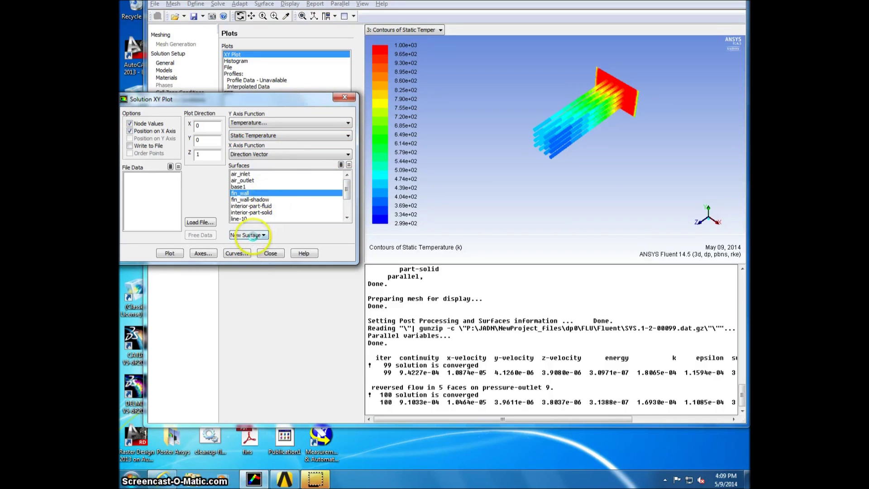
pyautogui.click(250, 235)
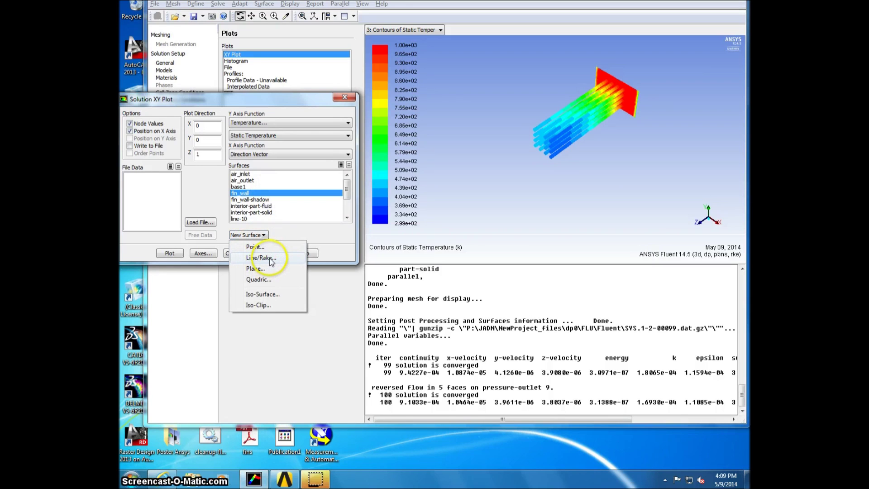
pyautogui.click(271, 258)
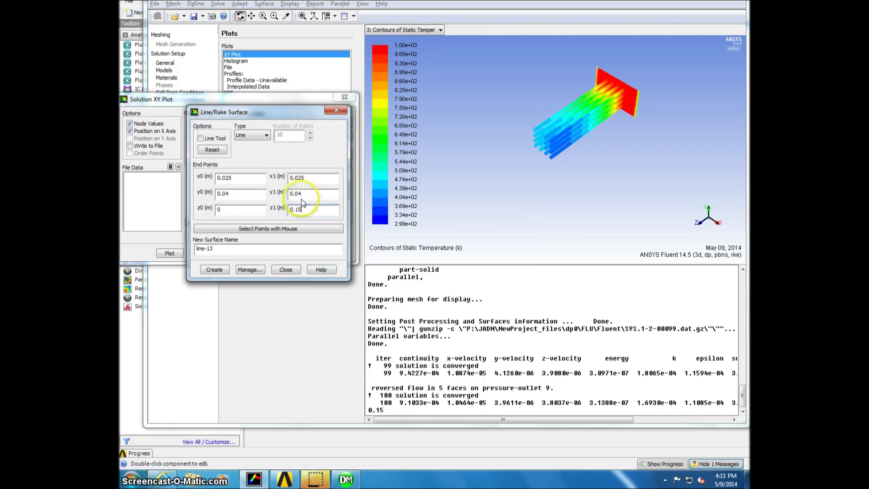
pyautogui.moveTo(248, 178); pyautogui.dragTo(221, 177)
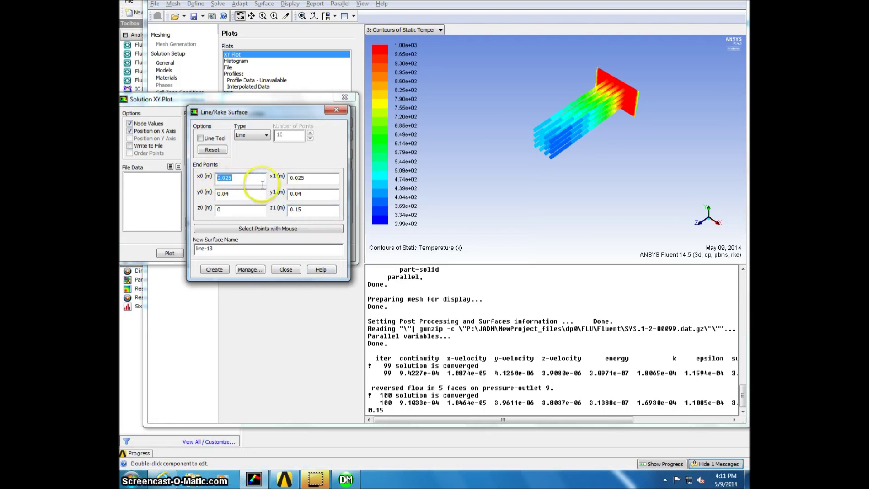
pyautogui.moveTo(317, 178); pyautogui.dragTo(218, 189)
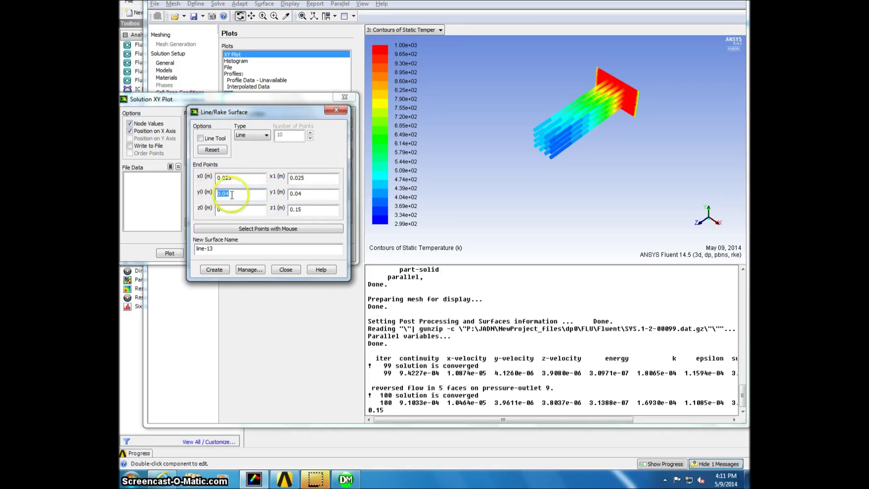
pyautogui.moveTo(319, 195); pyautogui.dragTo(264, 227)
pyautogui.click(259, 210)
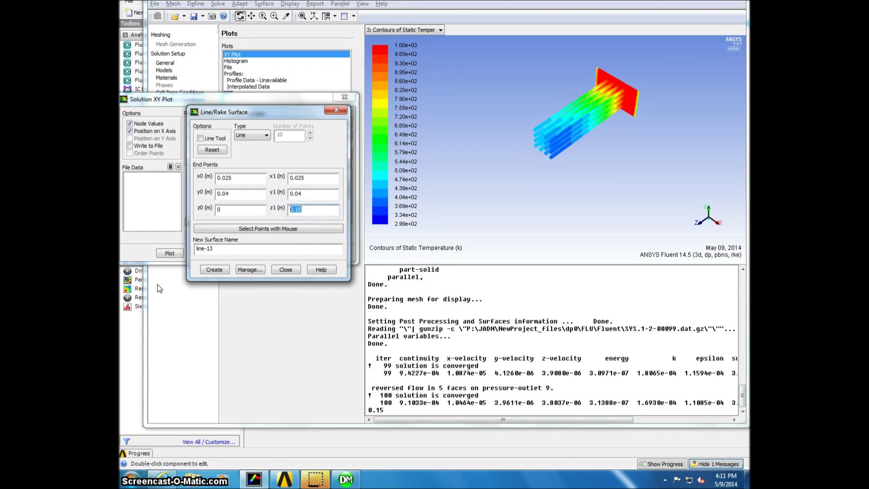
pyautogui.moveTo(230, 250); pyautogui.dragTo(176, 252)
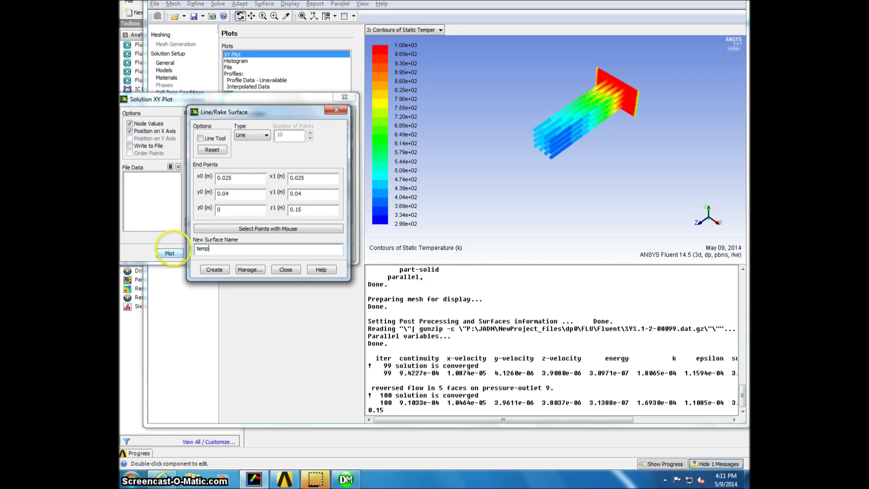
pyautogui.click(212, 269)
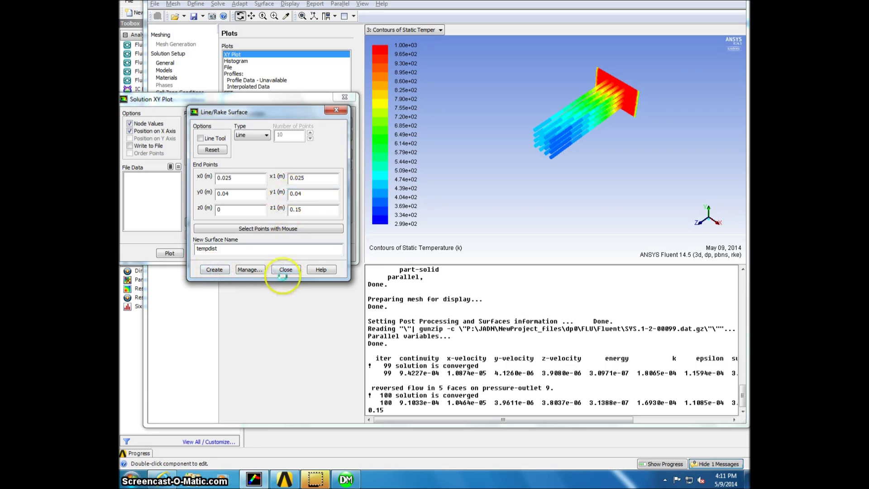
# Plot static temperature on tempdist along direction Z = 1, first together with fin_wall and then on tempdist alone.
pyautogui.moveTo(290, 113); pyautogui.dragTo(489, 171)
pyautogui.moveTo(345, 186); pyautogui.dragTo(347, 204)
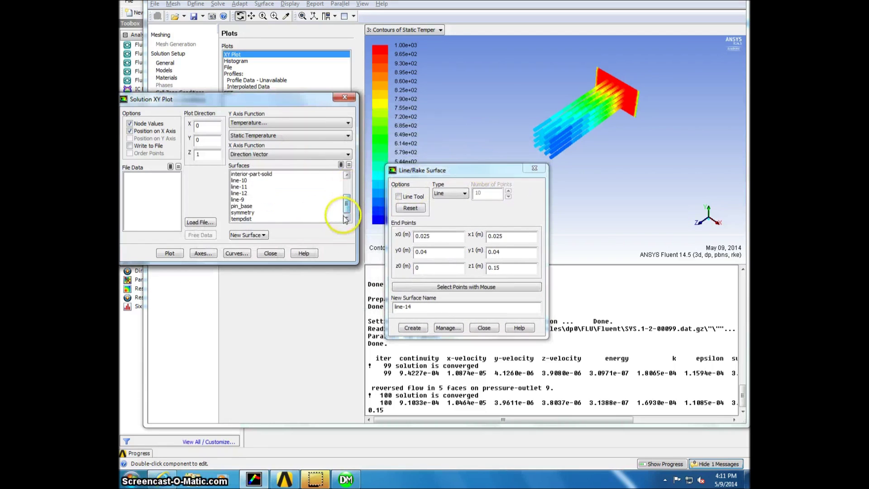
pyautogui.click(255, 220)
pyautogui.doubleClick(200, 154)
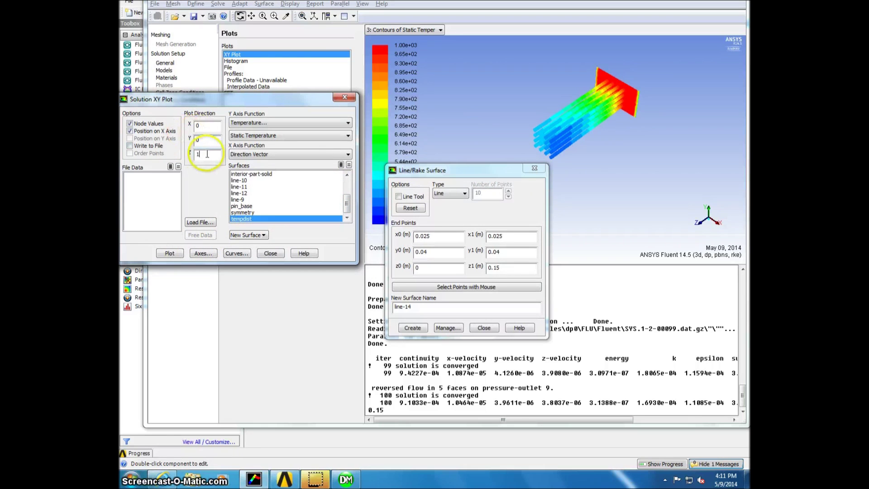
pyautogui.click(172, 254)
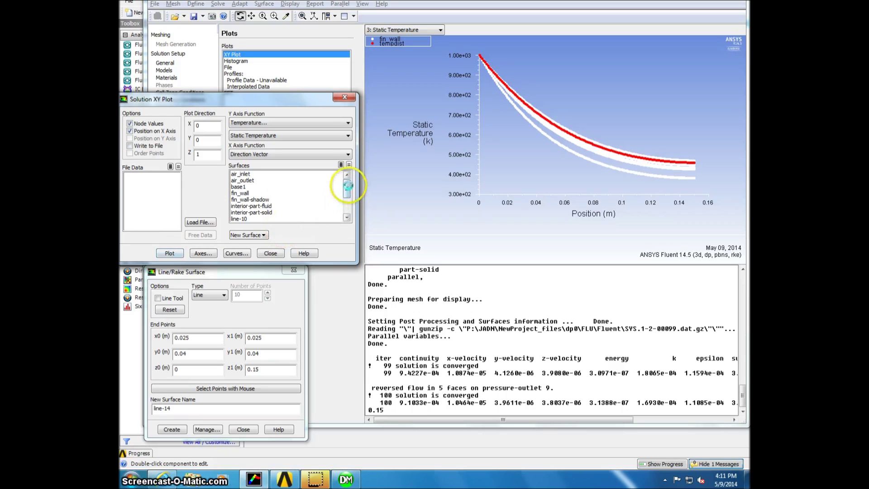
pyautogui.moveTo(347, 186); pyautogui.dragTo(346, 208)
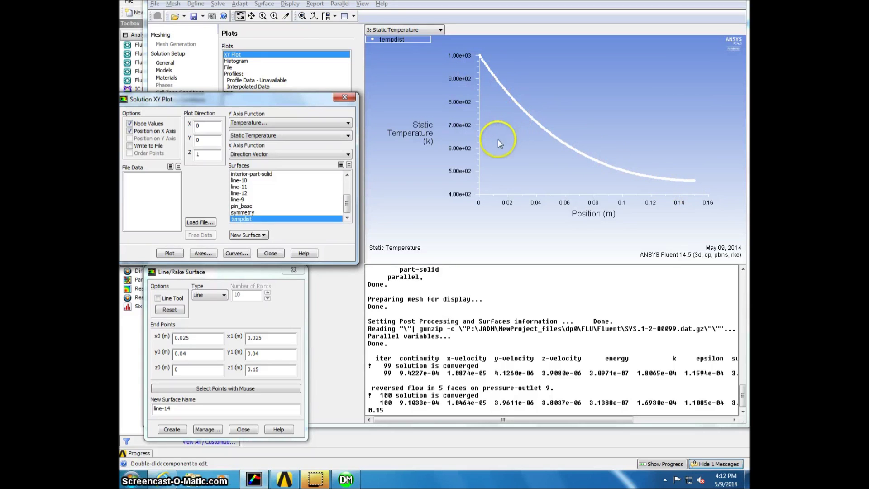
# Write the tempdist temperature plot data to an XY file named FLUENTAN on the Desktop, and close the plot and line surface setups.
pyautogui.click(130, 145)
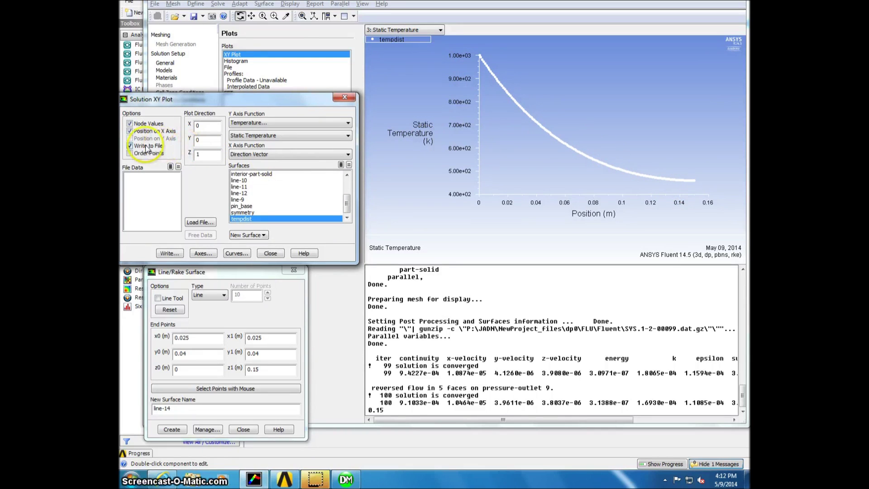
pyautogui.click(179, 256)
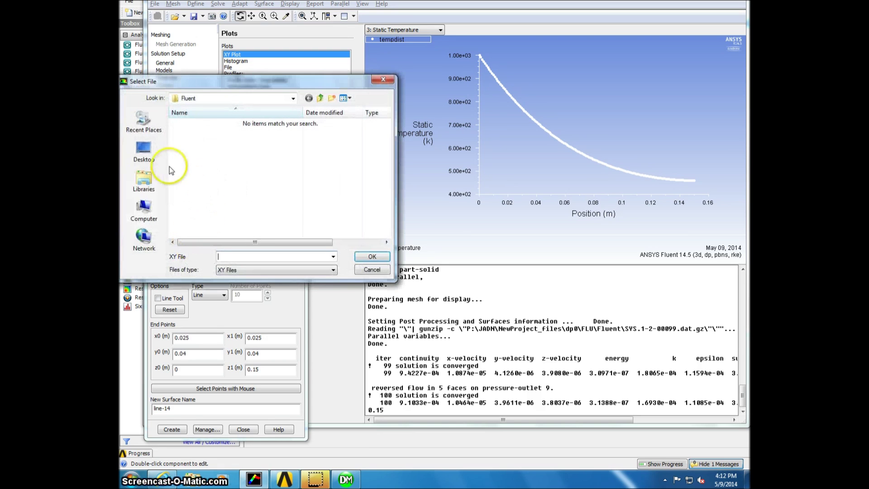
pyautogui.click(144, 150)
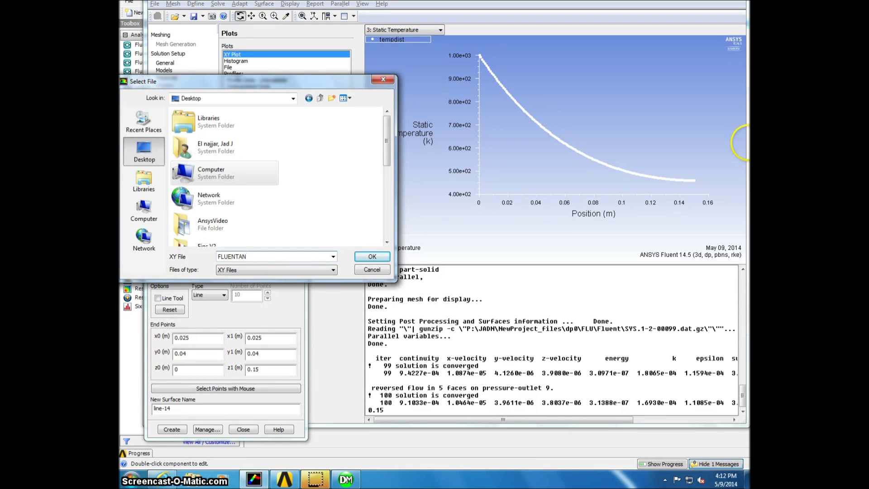
pyautogui.write('FLUENTAN')
pyautogui.press('Return')
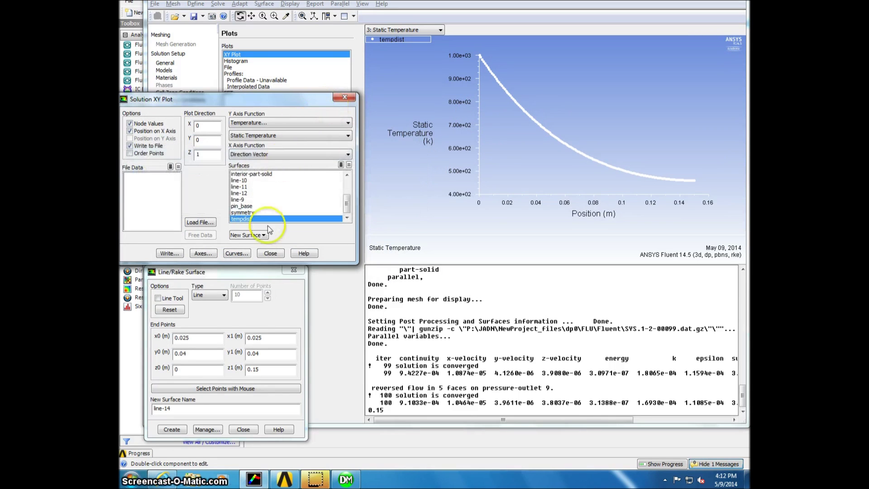
pyautogui.click(272, 253)
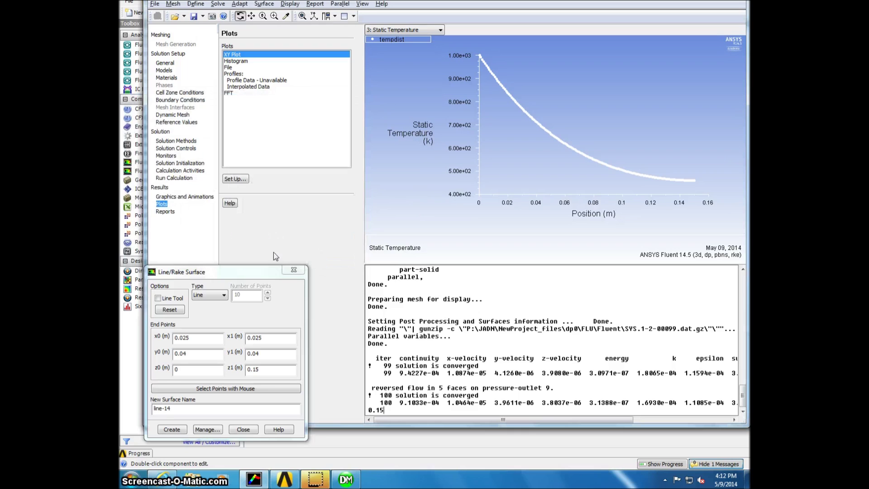
pyautogui.click(248, 430)
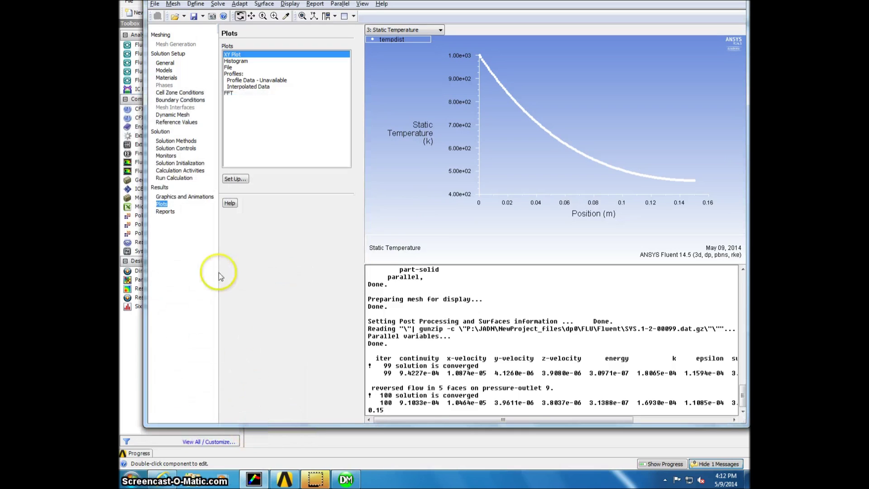
# Compute a flux report of the total heat transfer rate on the fin_wall boundary, then close it and minimize the Fluent and Workbench windows.
pyautogui.click(166, 211)
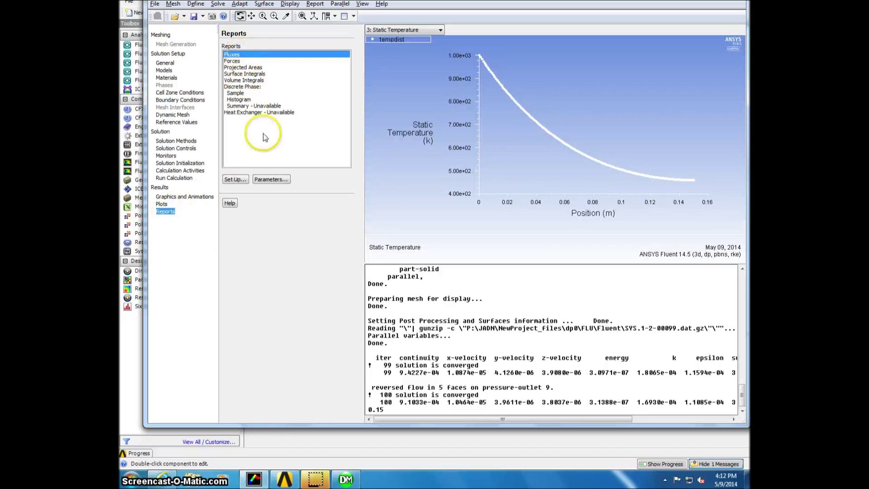
pyautogui.click(235, 179)
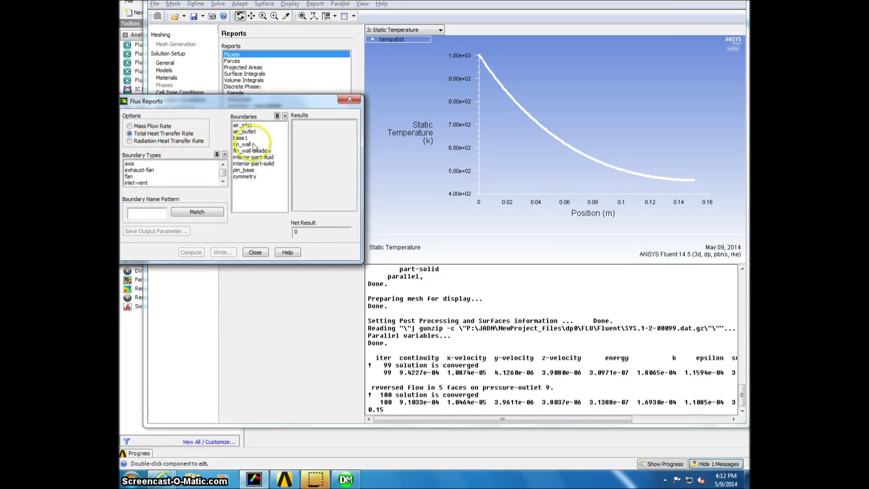
pyautogui.click(192, 252)
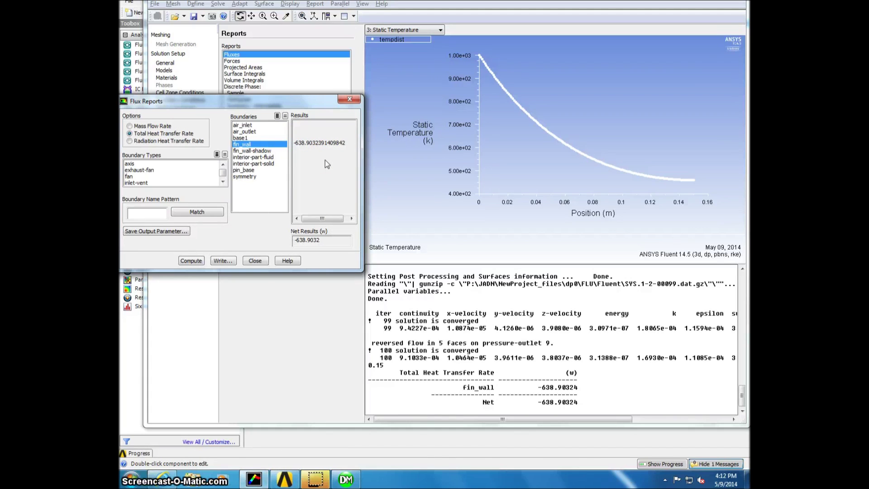
pyautogui.click(255, 261)
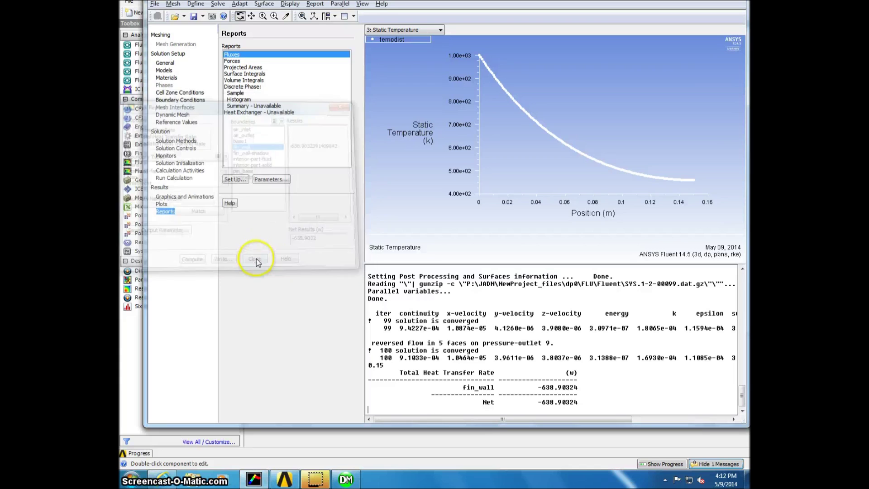
pyautogui.click(703, 0)
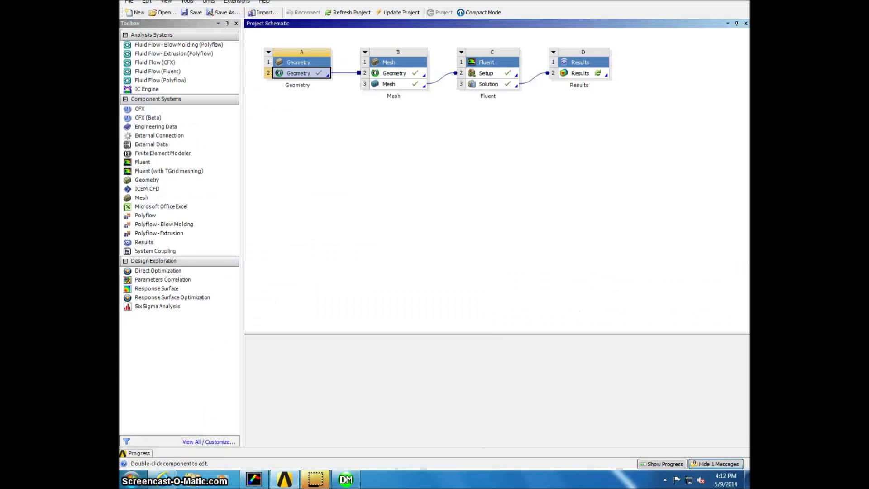
pyautogui.click(702, 0)
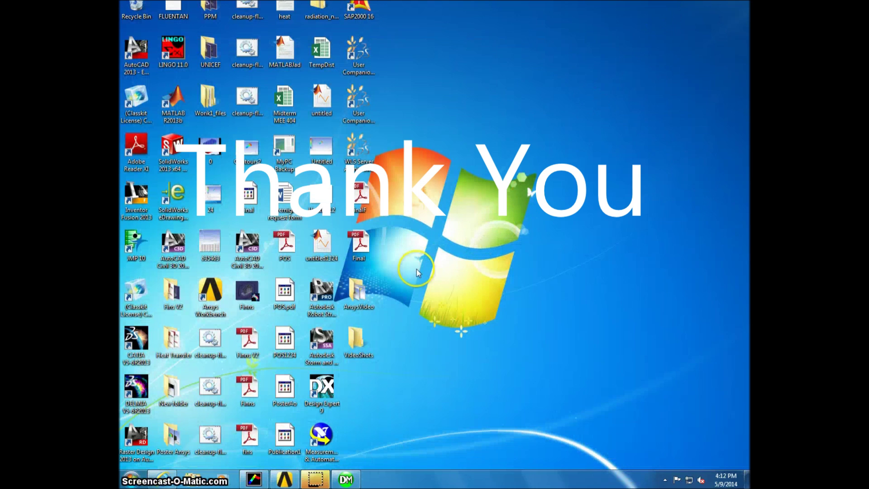